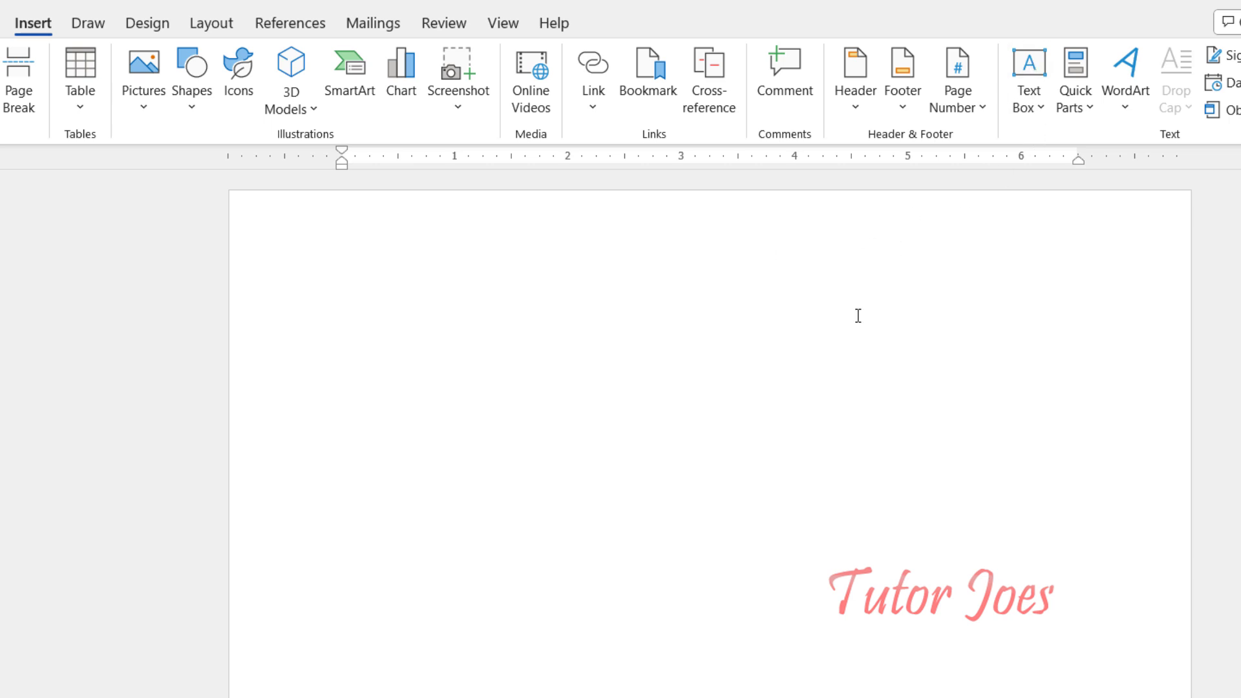
Generate sample paragraphs in the blank document with the formula =rand().
text(=rand()
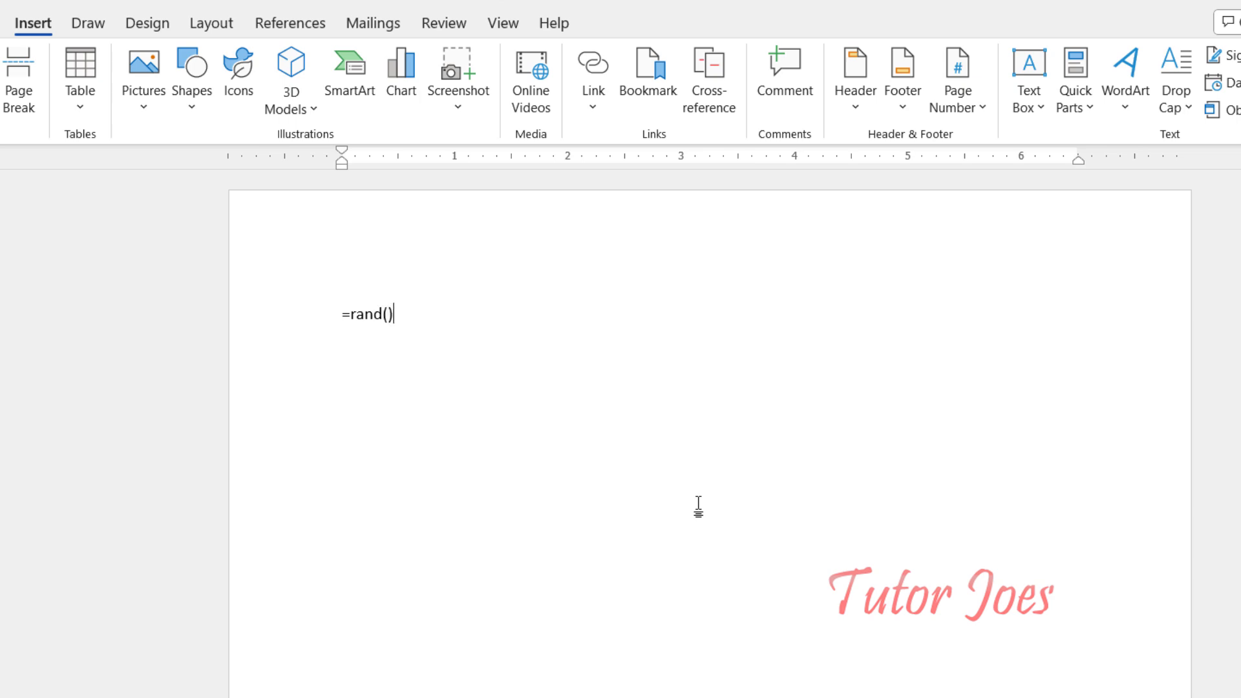
key(Return)
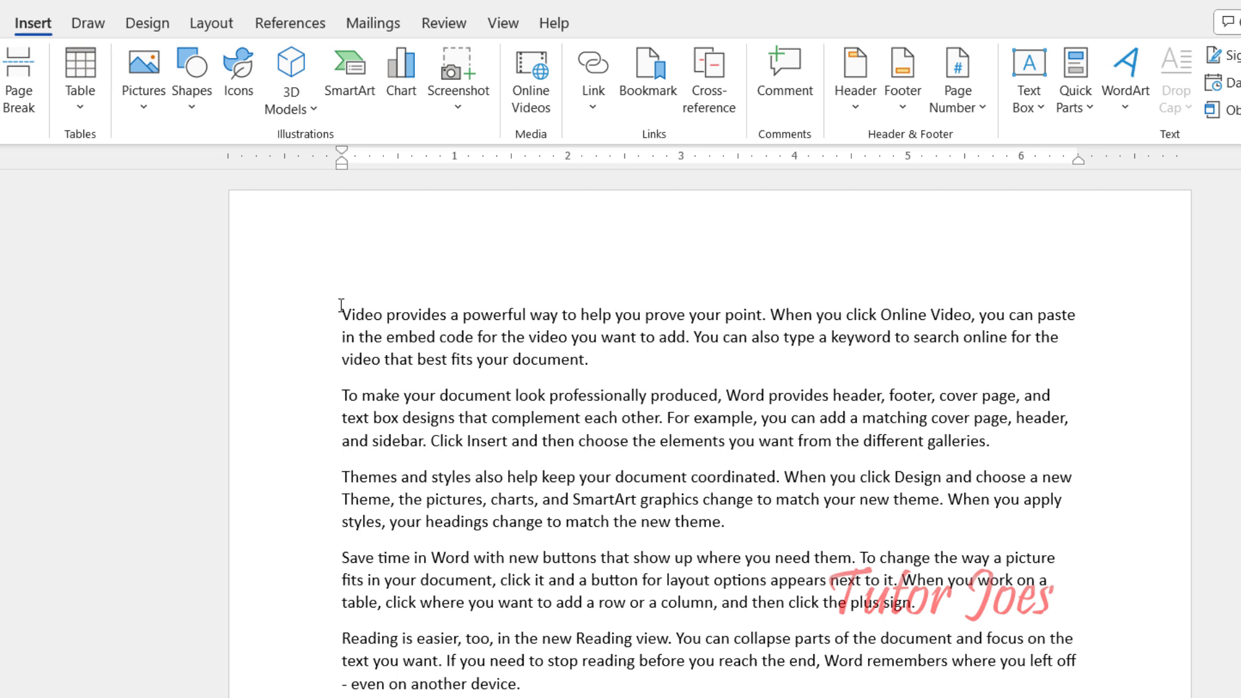
Select the first paragraph and the whole document in turn, and clear the selection.
drag(342, 314, 689, 400)
click(689, 400)
click(608, 361)
shift+click(343, 334)
shift+click(342, 317)
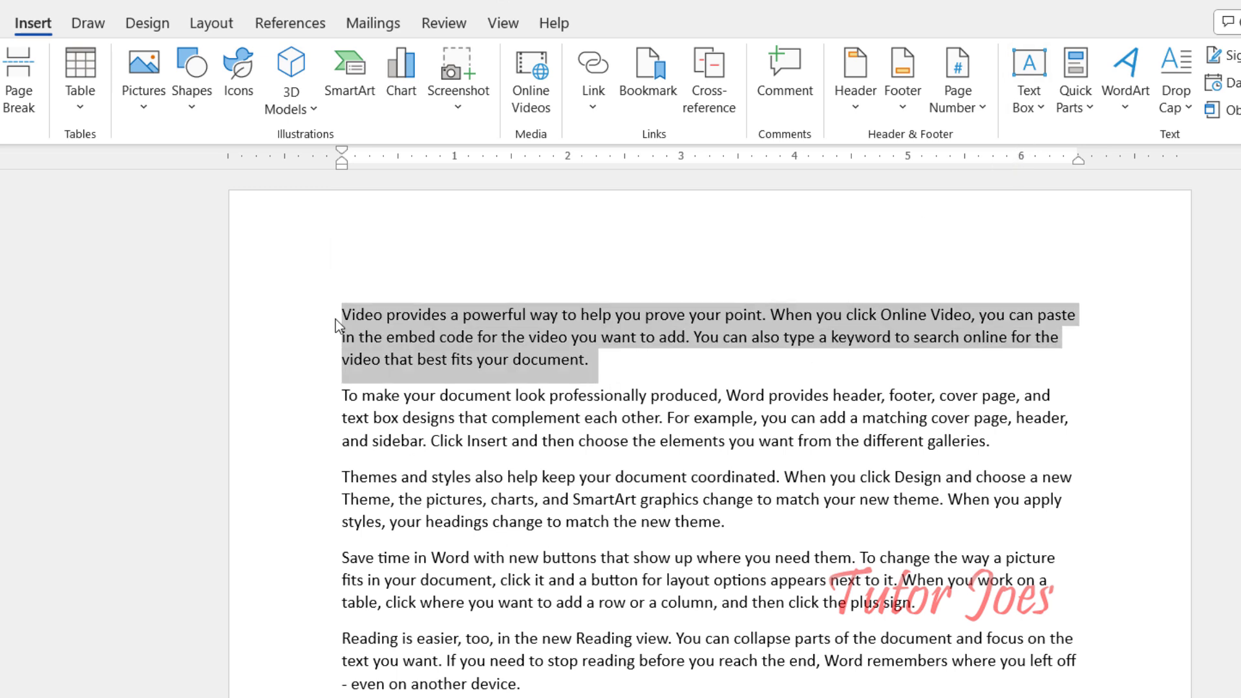
click(342, 317)
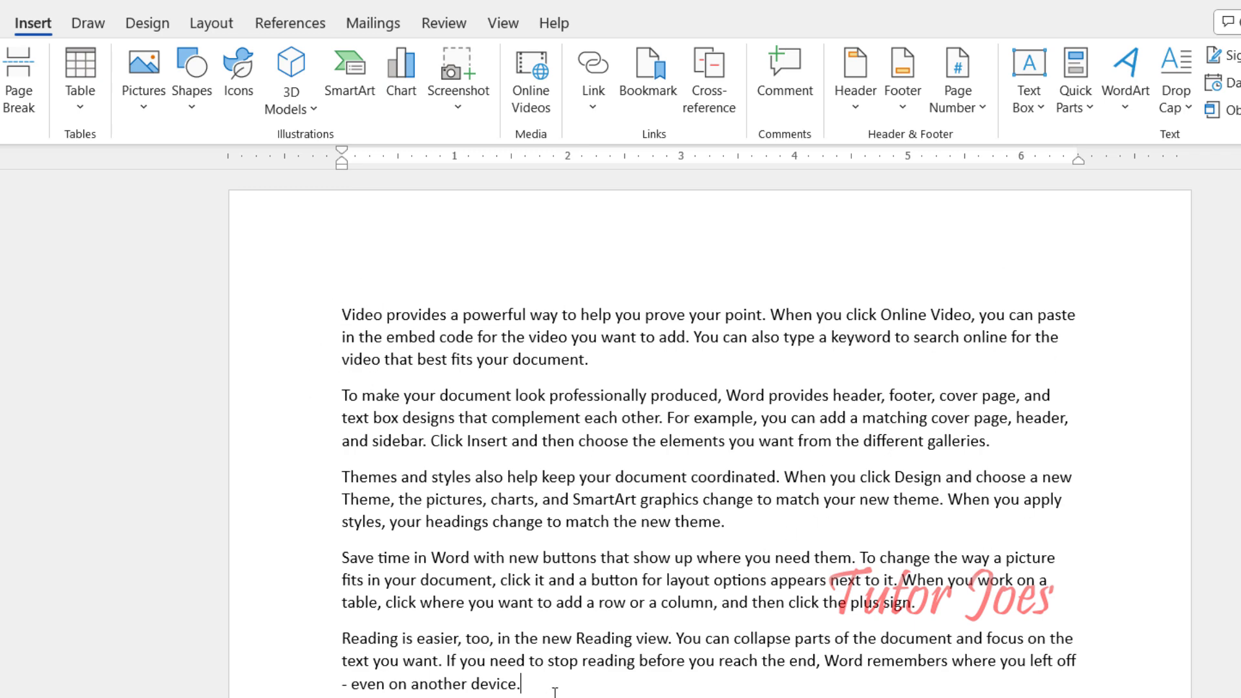
key(ctrl+a)
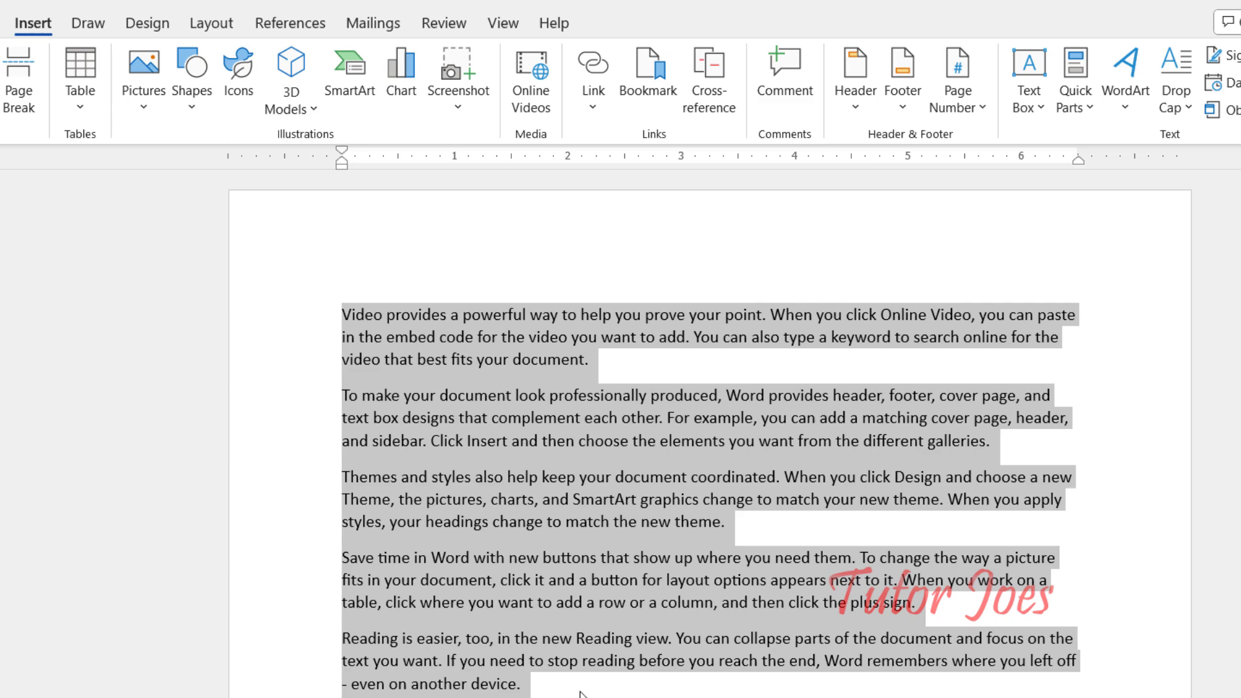
click(579, 695)
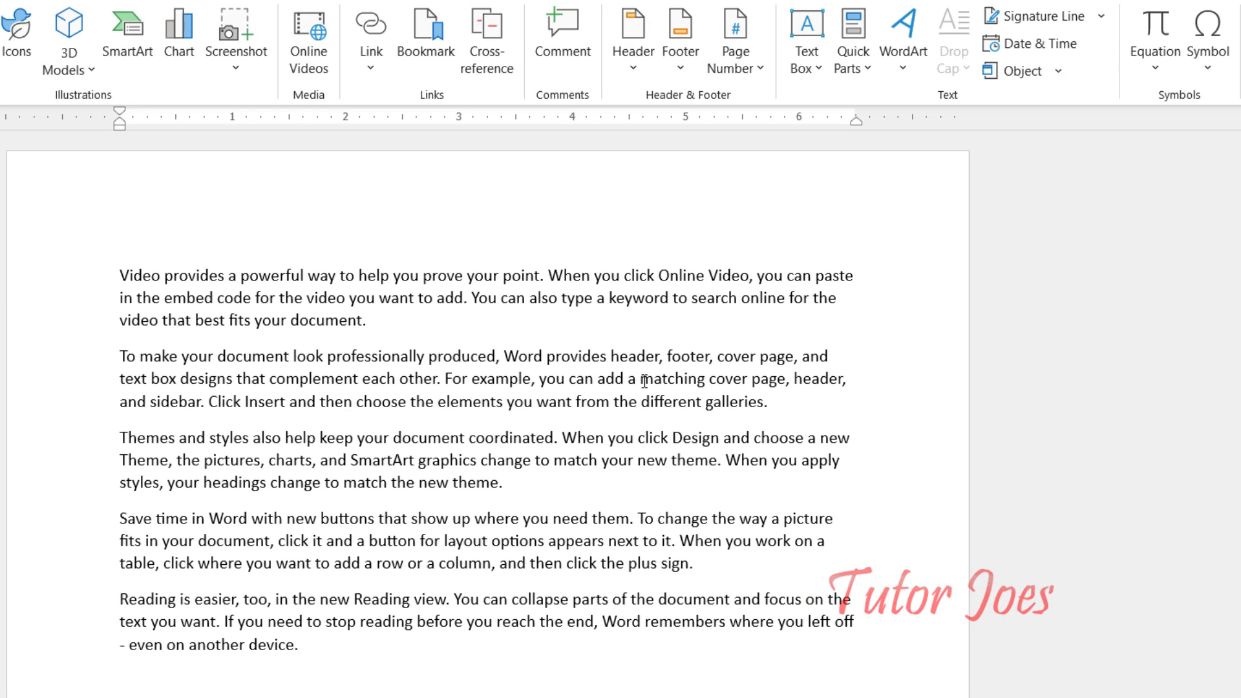
Draw a text box about 0.3 inches wide and 1 inch tall below the last paragraph.
click(821, 65)
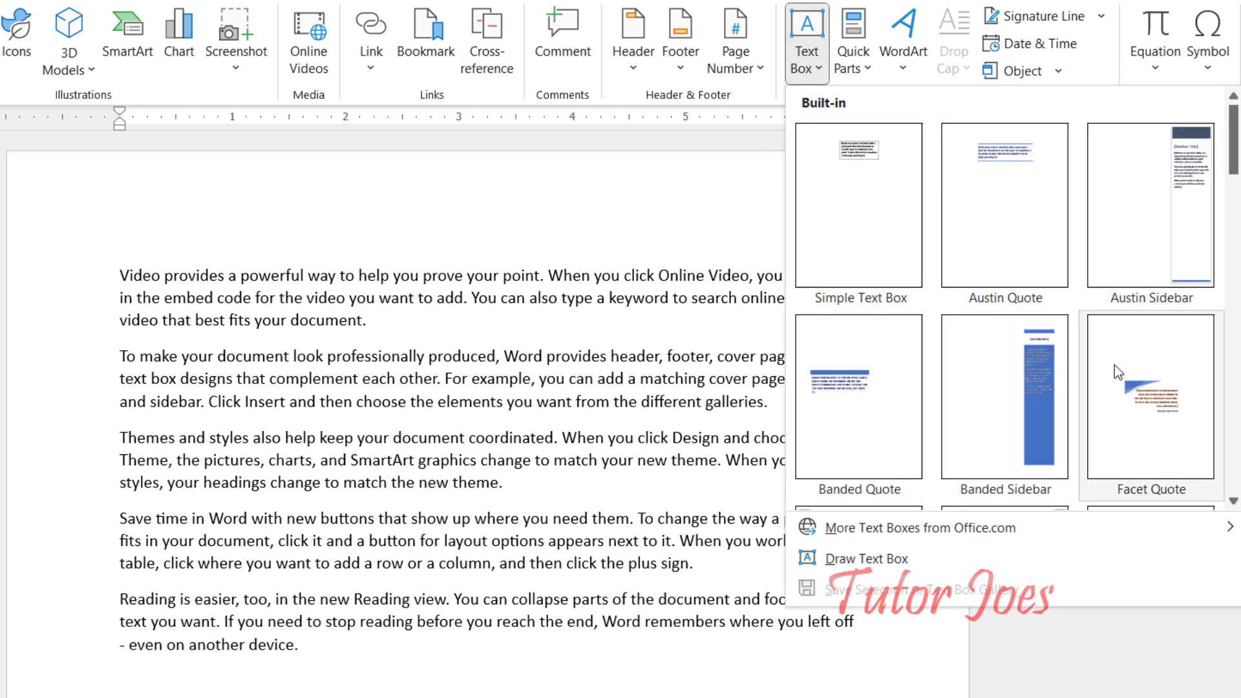
scroll(848, 434, down, 5)
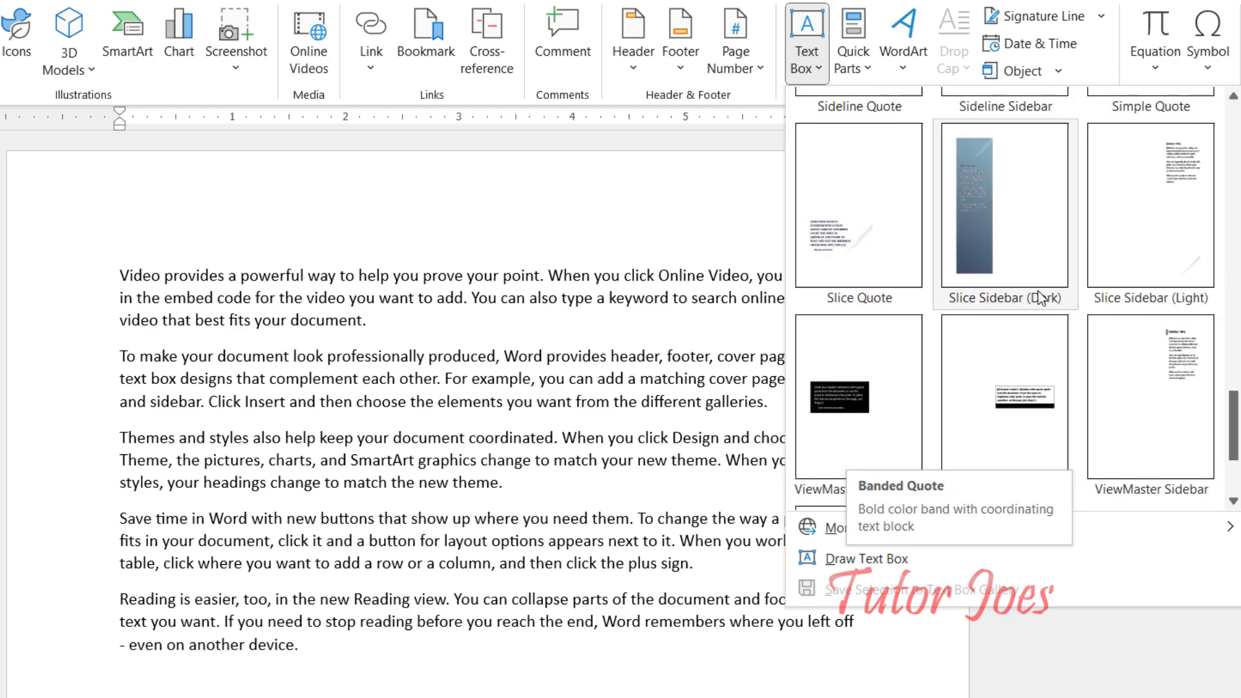
mouse_move(852, 531)
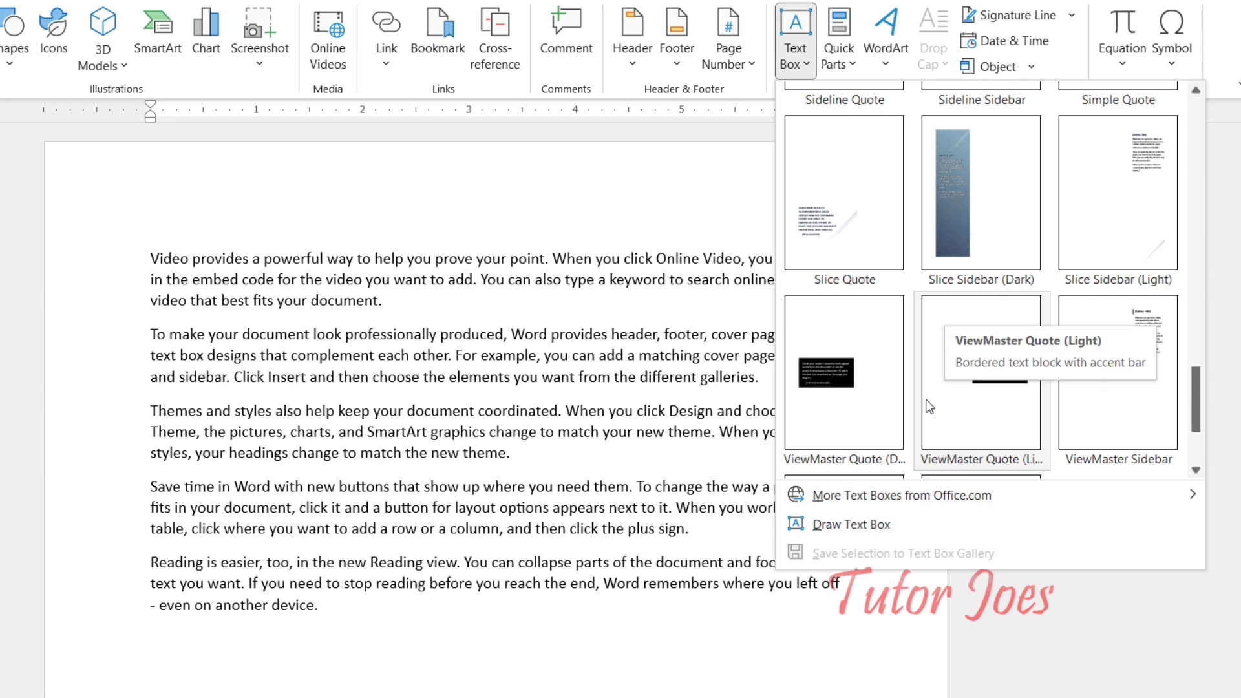
click(845, 529)
scroll(153, 604, down, 3)
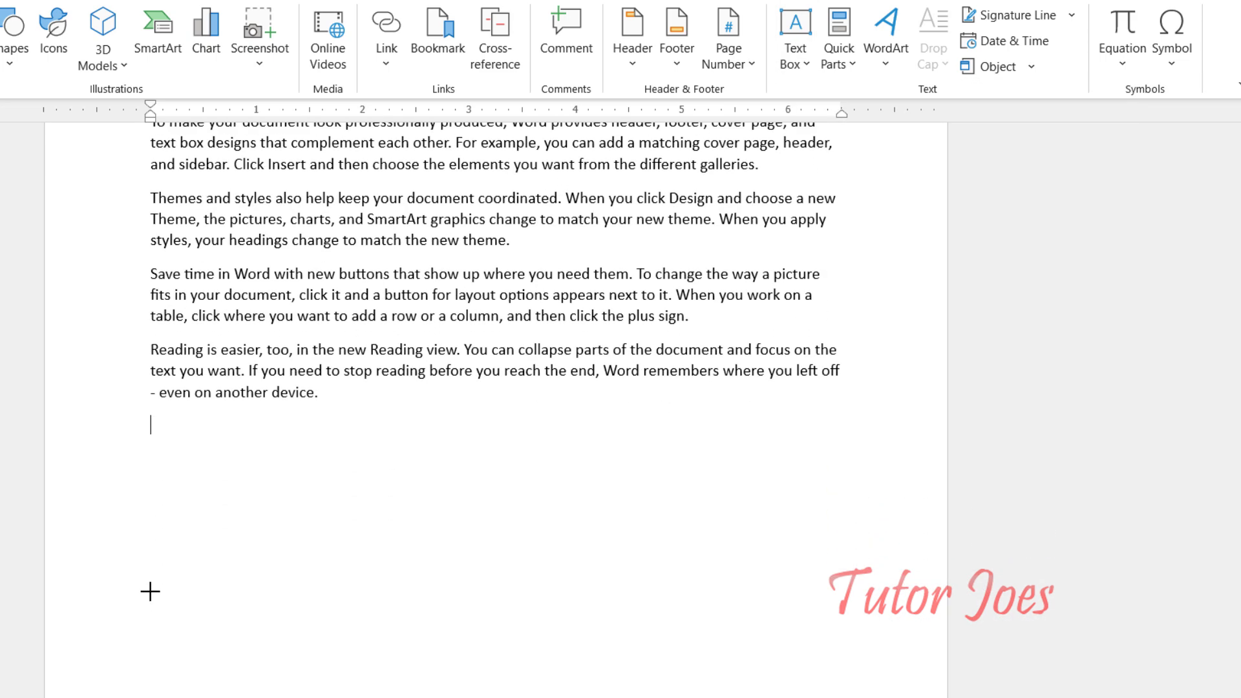
drag(153, 421, 228, 470)
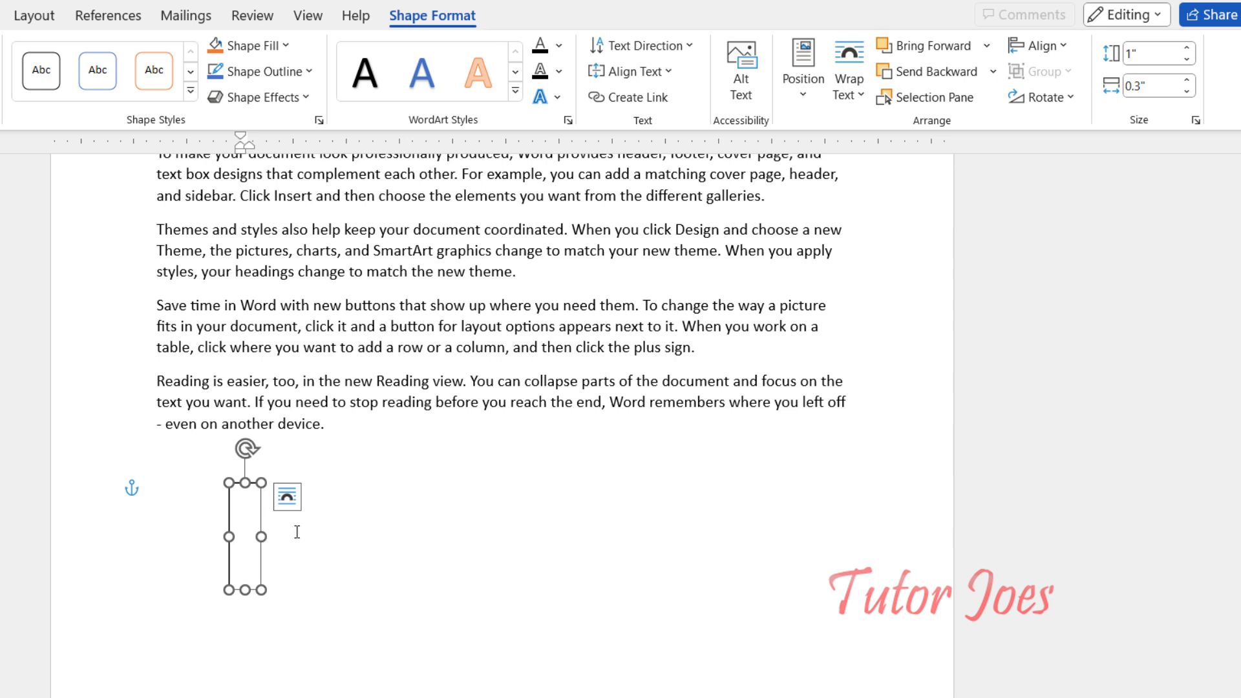
Resize the text box to about 4.42 inches wide and 2.13 inches tall.
drag(261, 537, 700, 536)
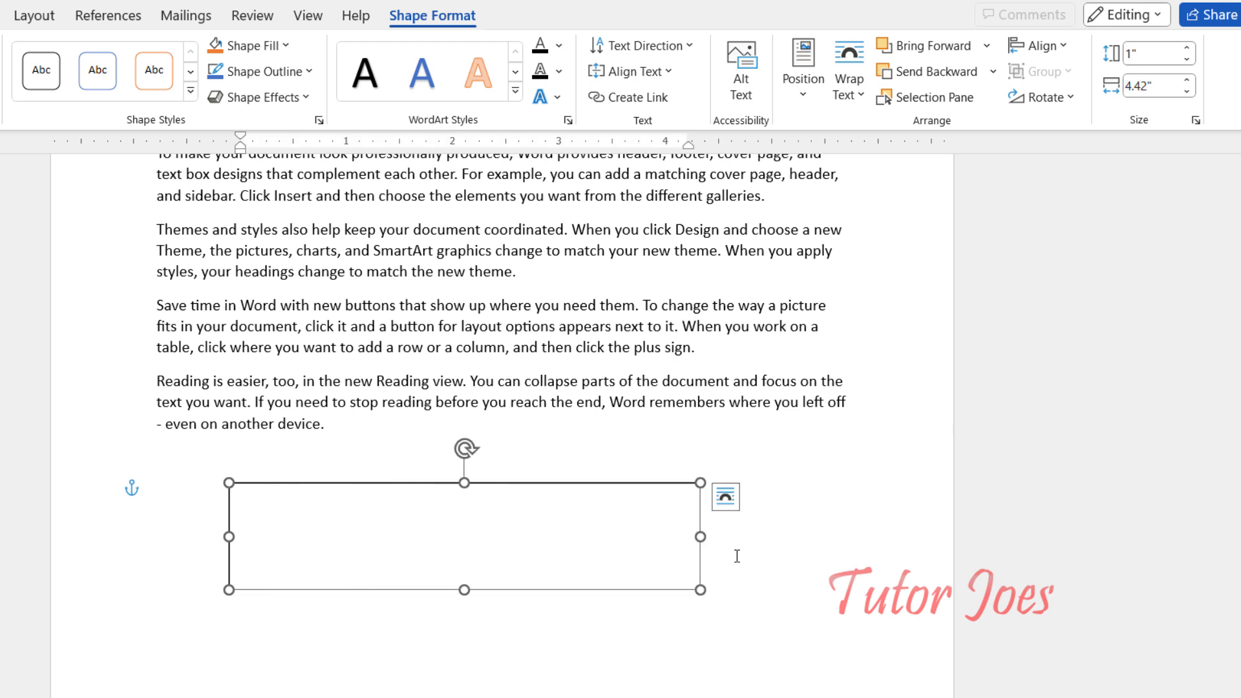
click(737, 556)
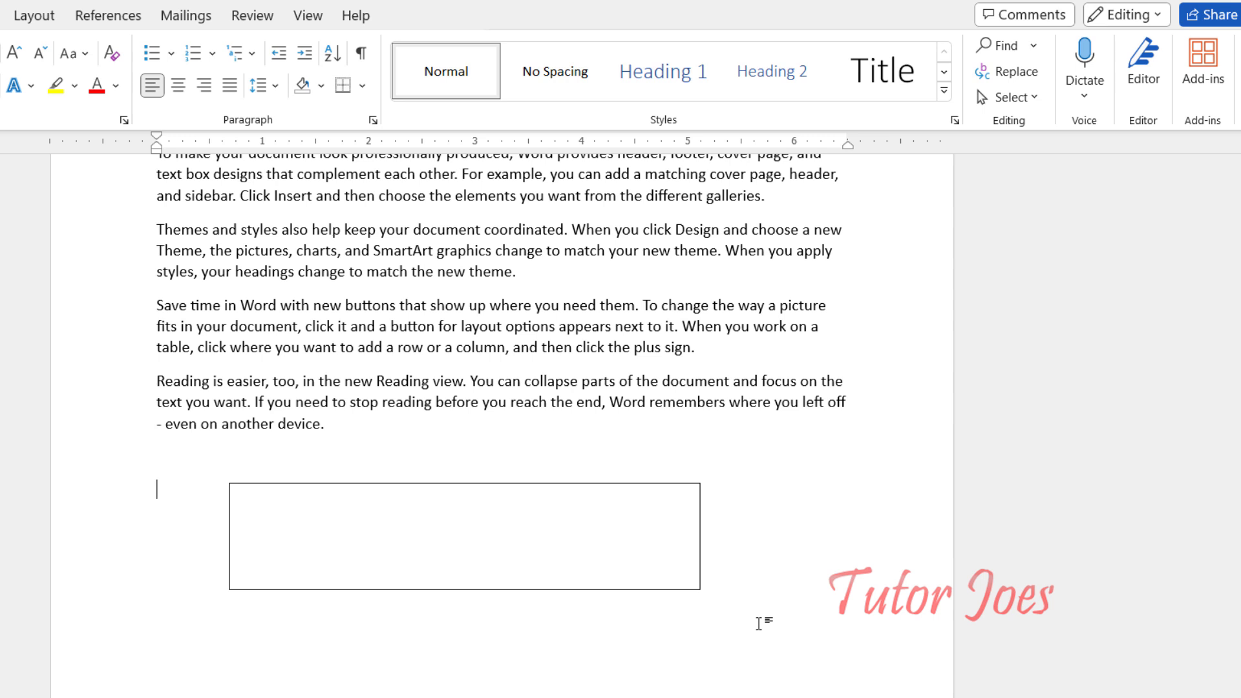
click(260, 589)
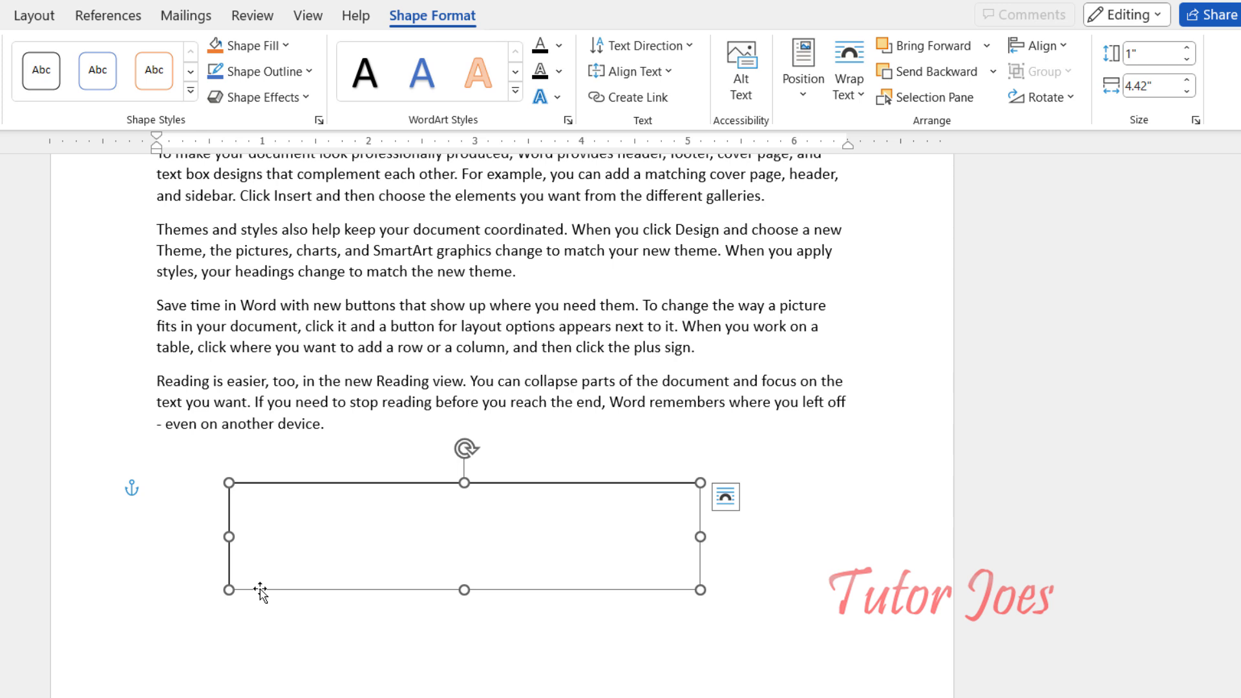
drag(448, 643, 446, 697)
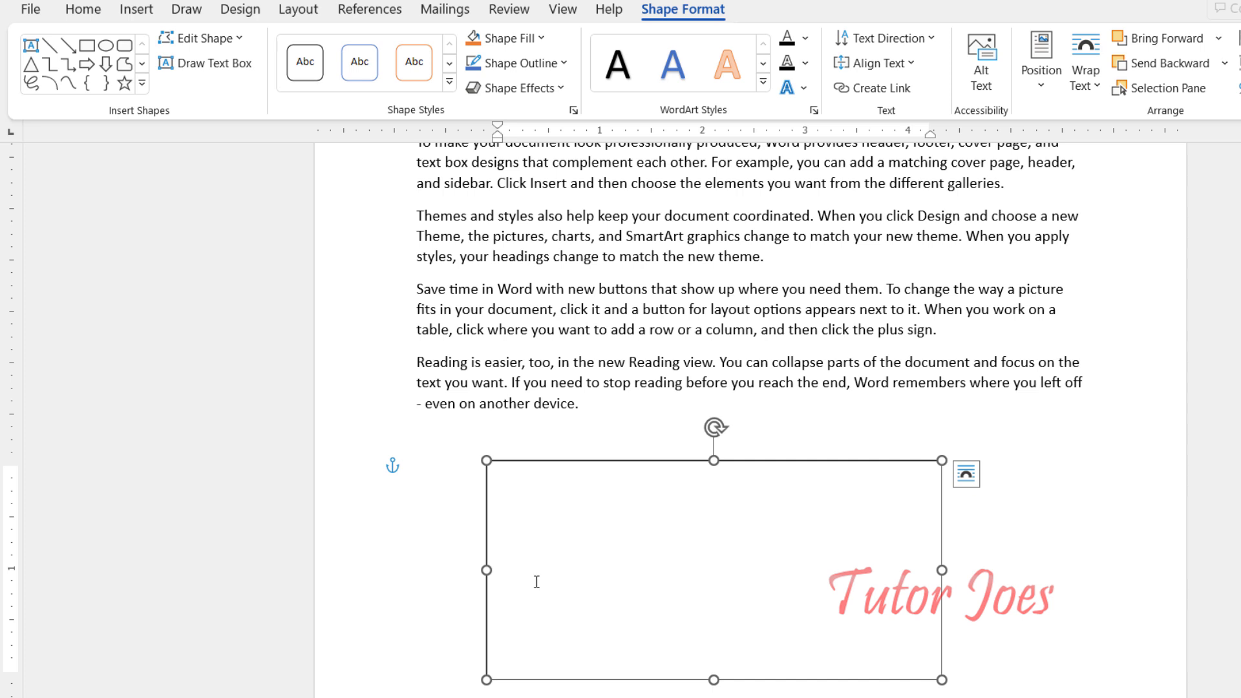
Set the text box's shape fill to No Fill.
click(541, 38)
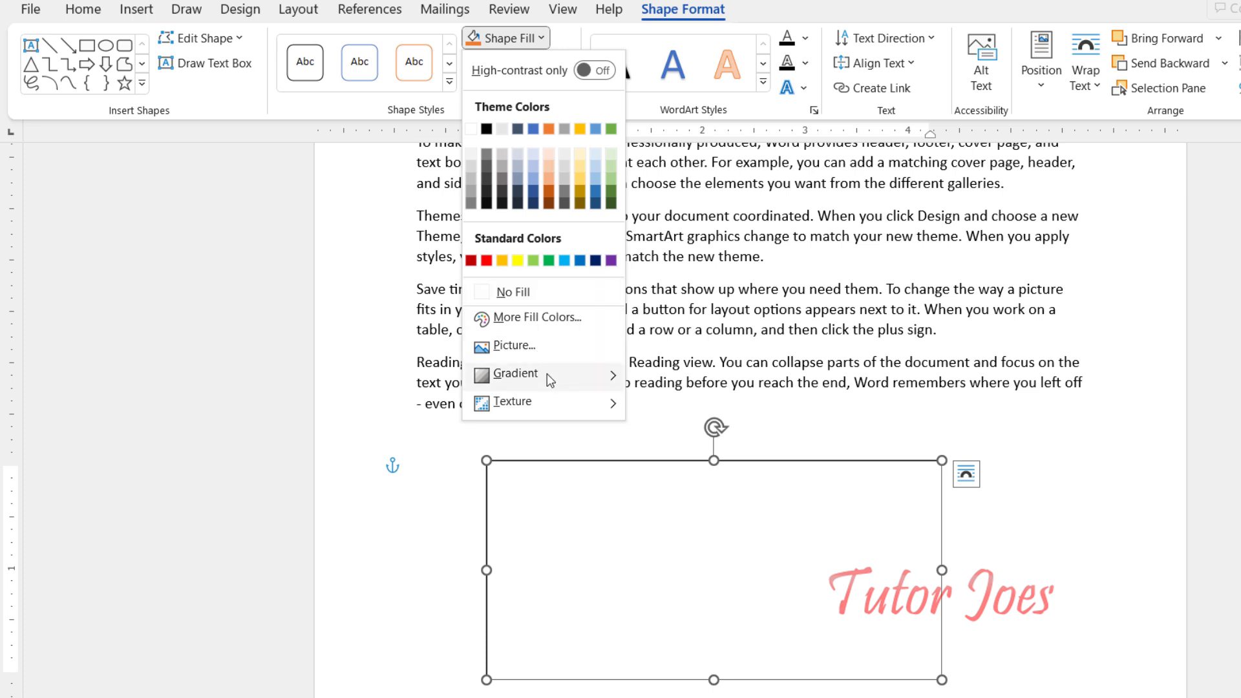
mouse_move(550, 378)
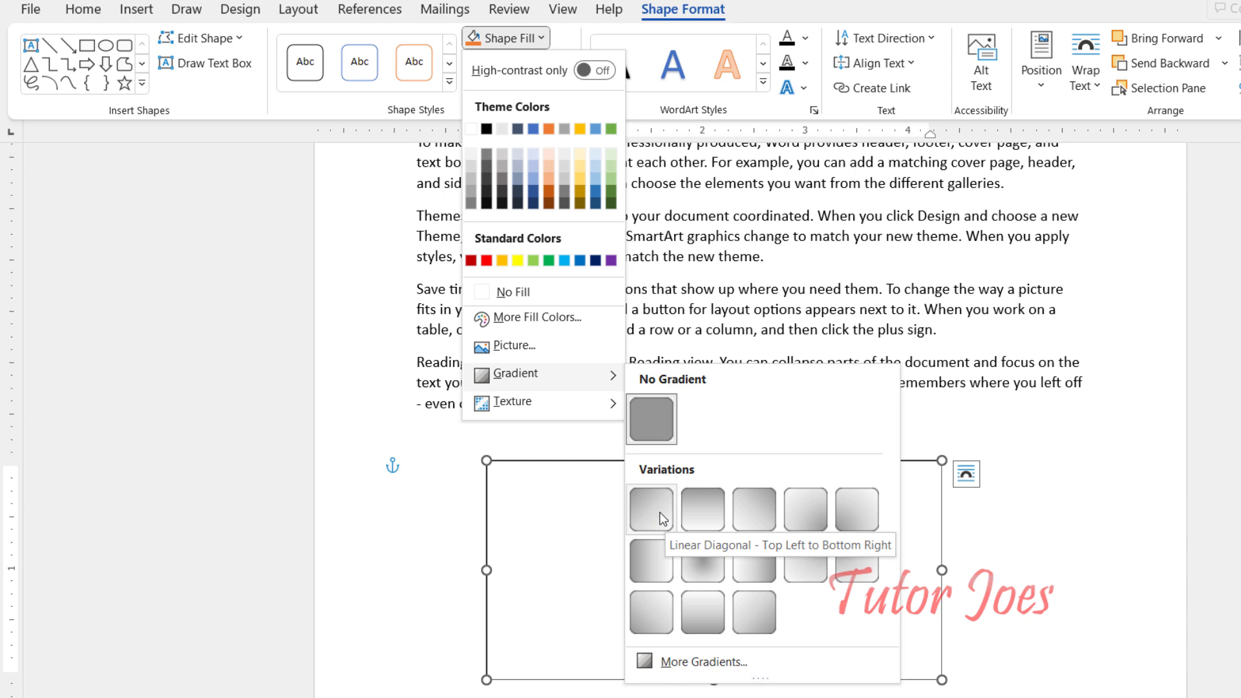
click(550, 298)
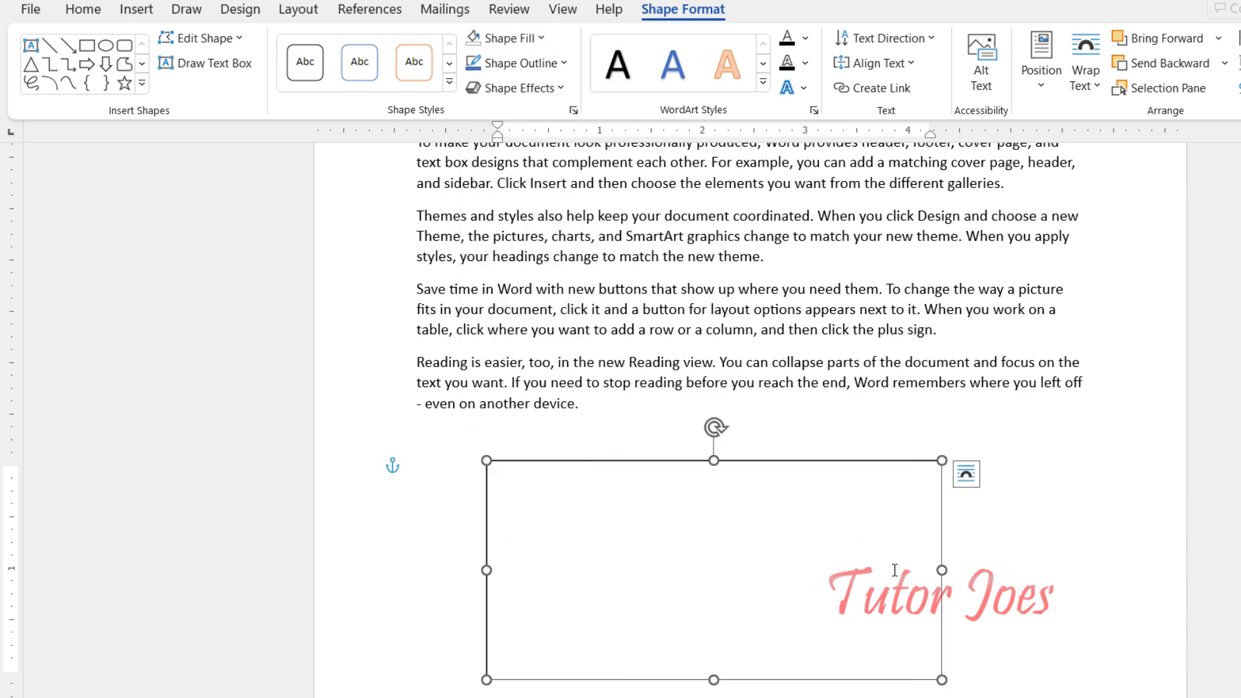
Apply the flat solid green theme style from the third row to the text box and remove its outline.
click(449, 82)
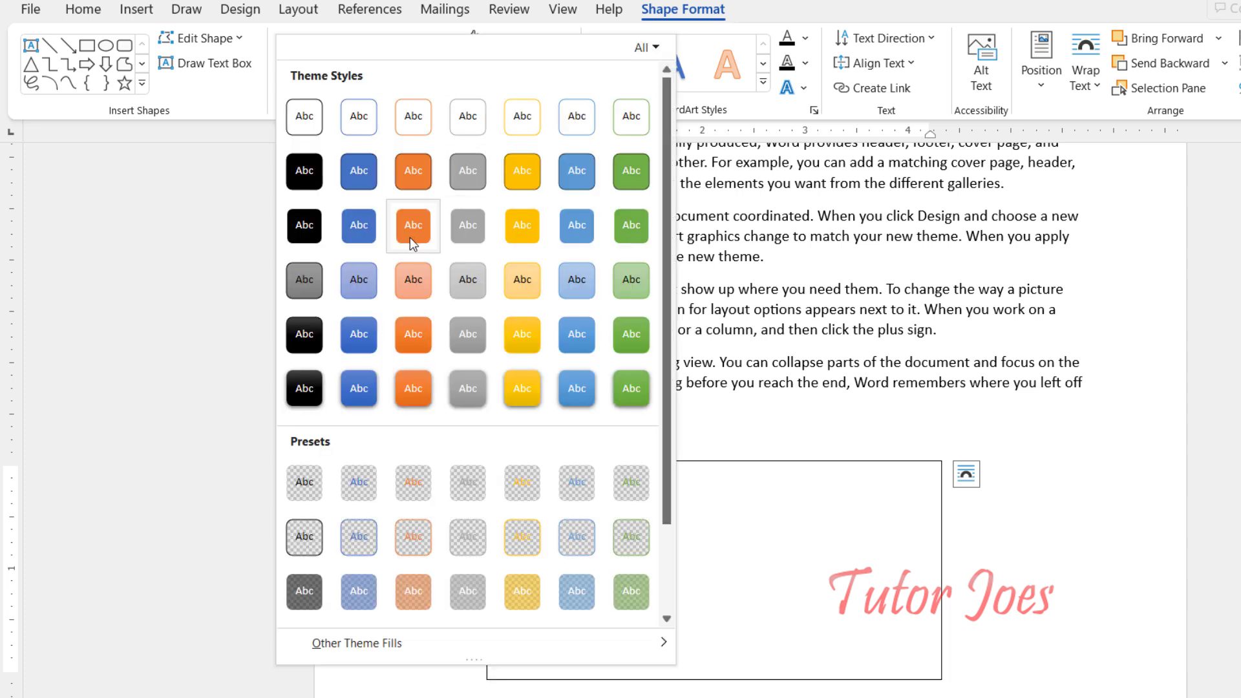
click(634, 234)
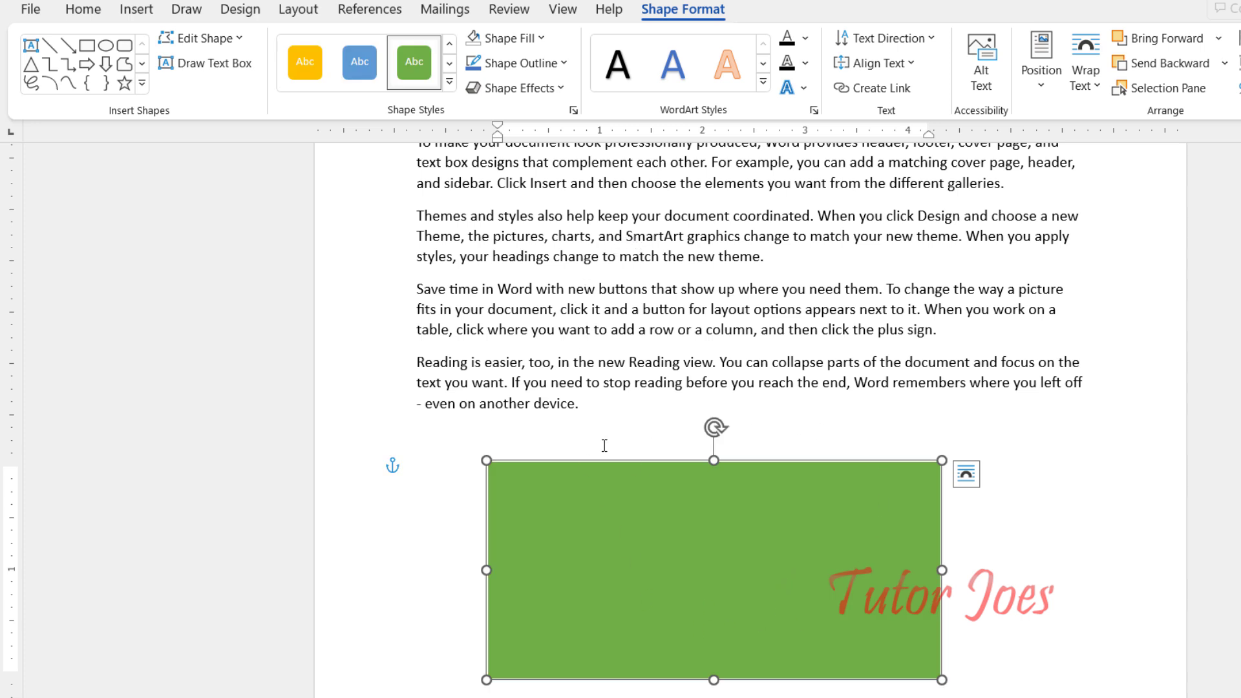
click(567, 67)
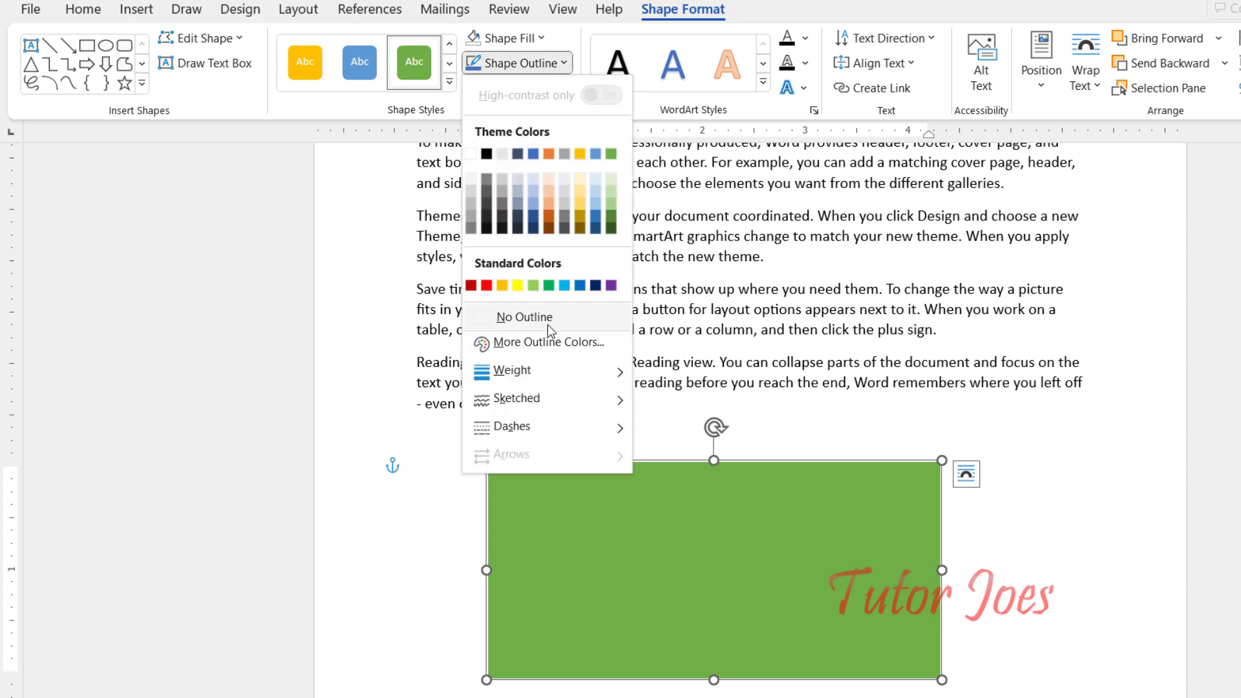
click(548, 323)
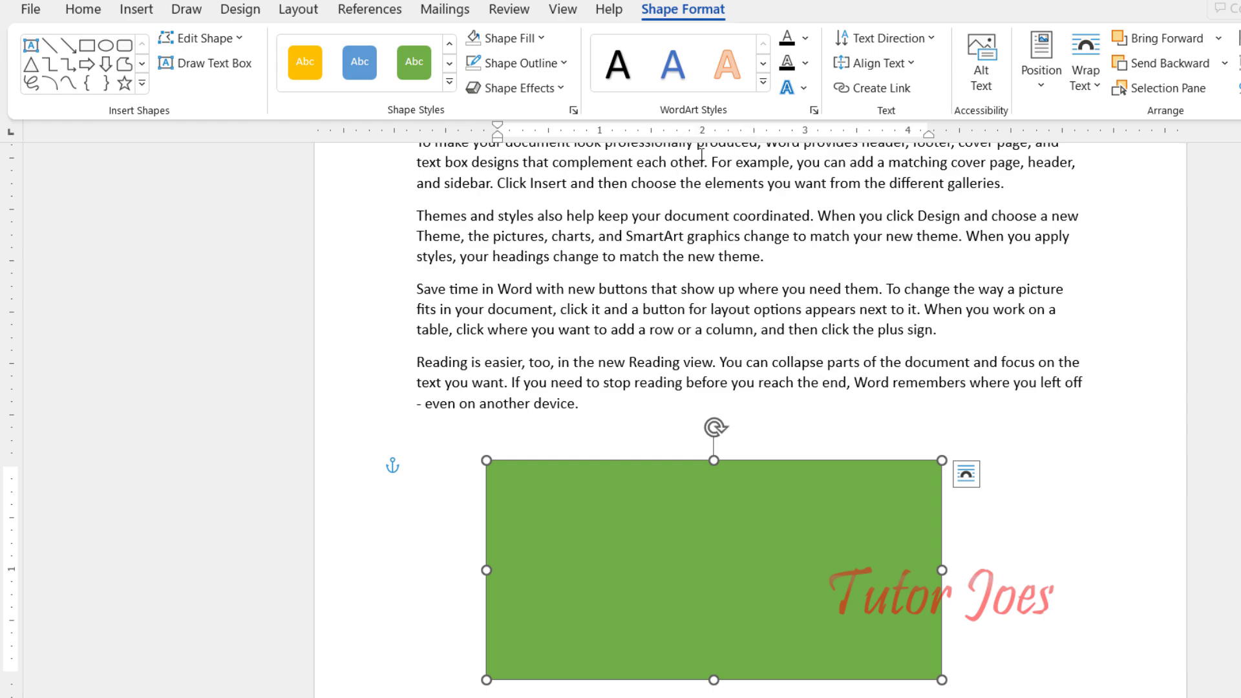
Copy the third paragraph, starting "Themes and styles", into the green text box.
click(579, 525)
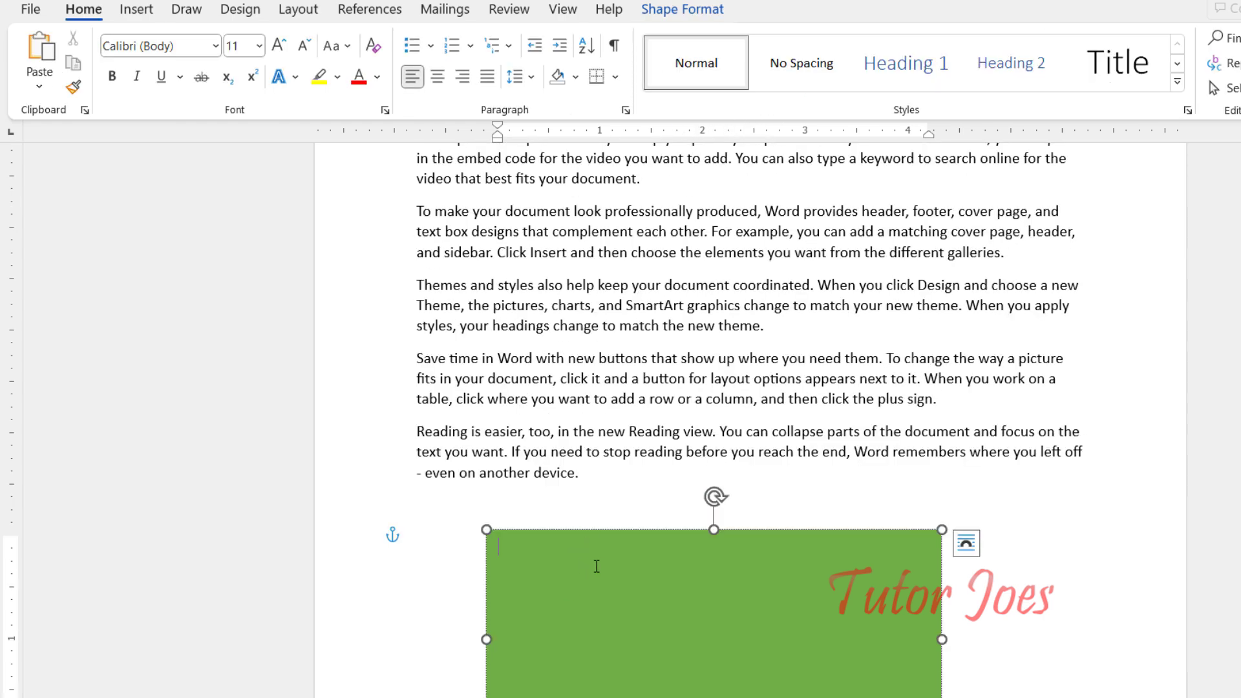
double_click(419, 285)
shift+click(779, 332)
key(ctrl+c)
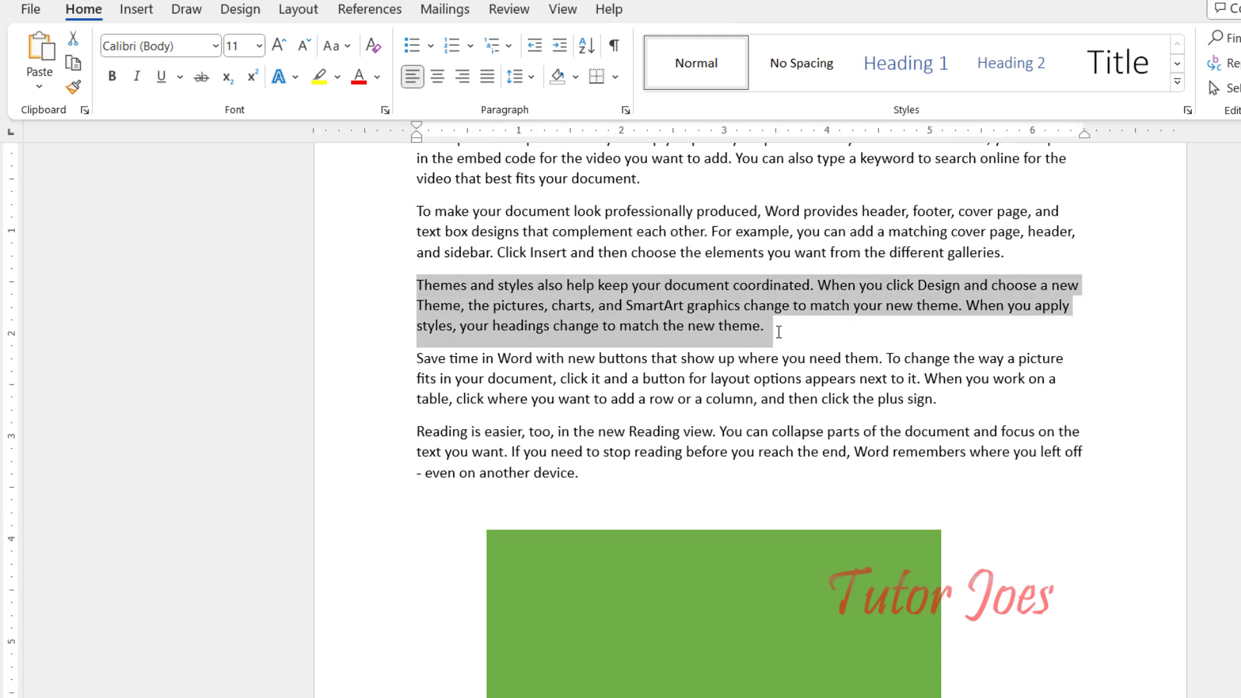
click(557, 579)
key(ctrl+v)
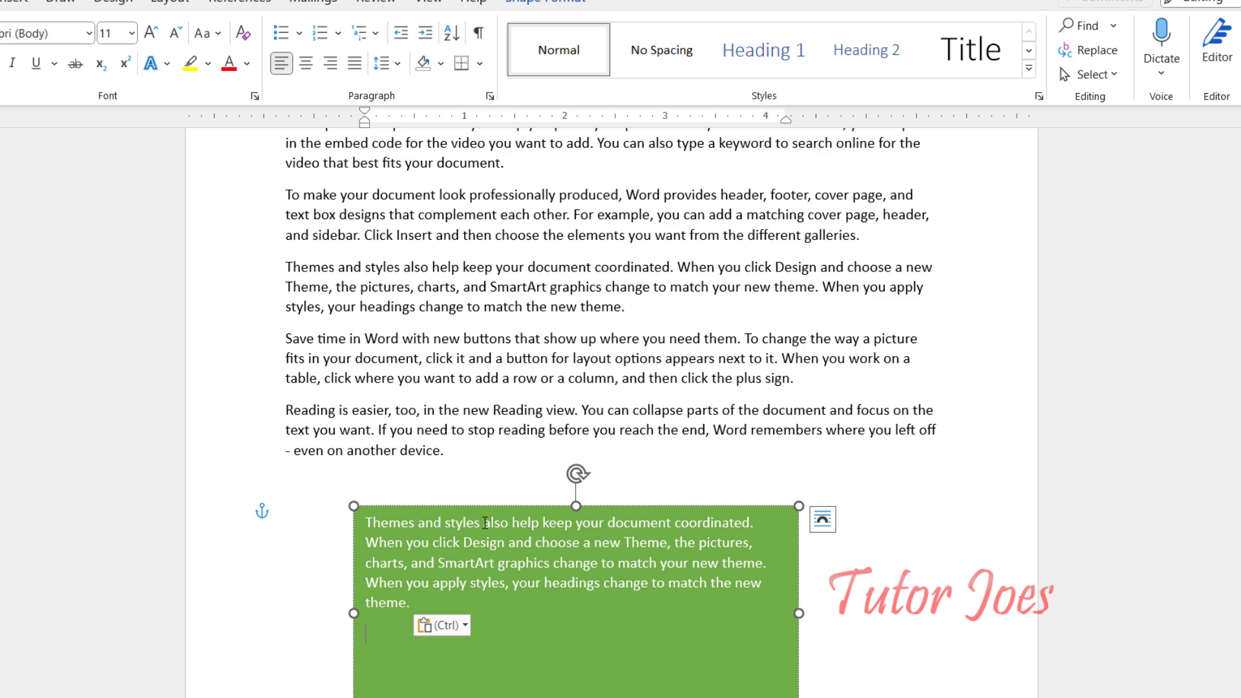
Narrow the green text box to about 2.14 inches and place it at the left margin below the last paragraph.
scroll(479, 450, down, 4)
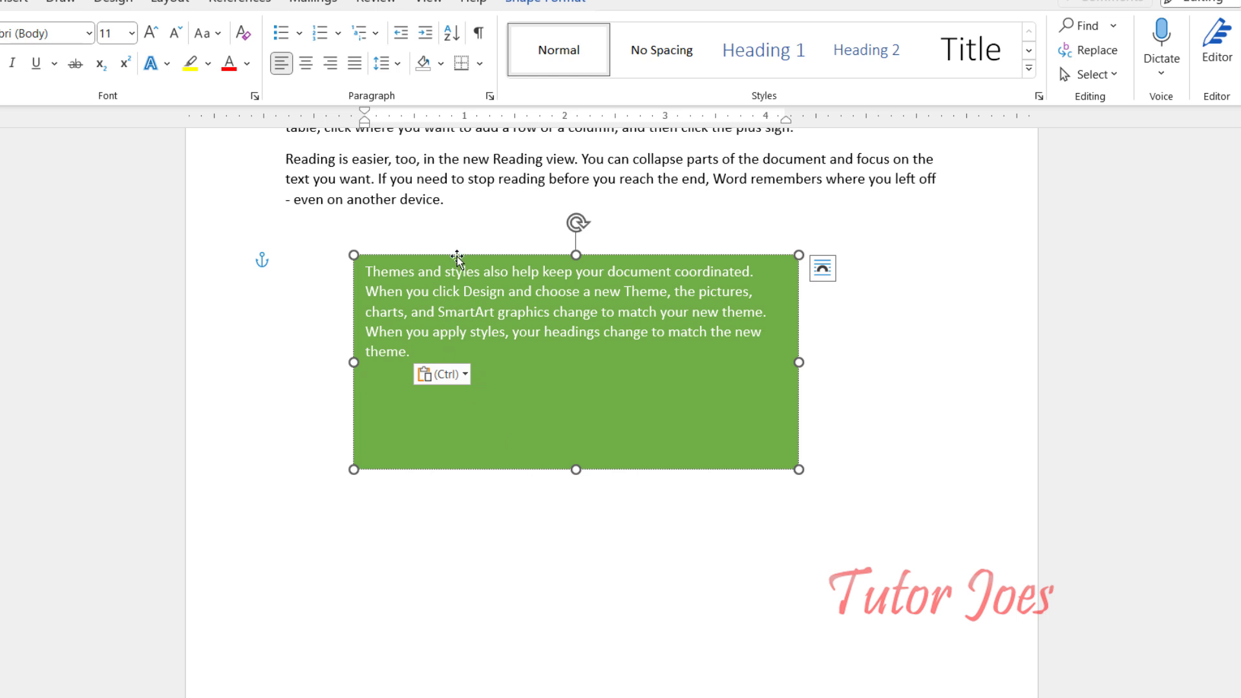
drag(457, 254, 540, 261)
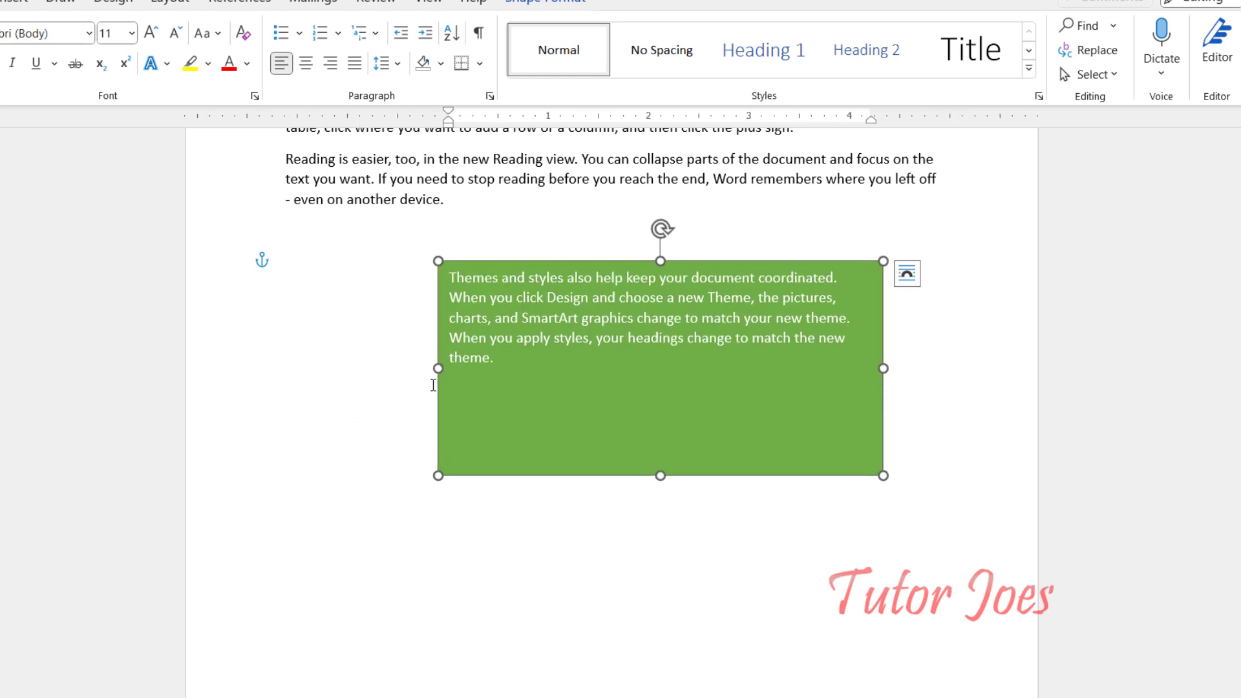
drag(637, 378, 667, 378)
drag(732, 268, 353, 290)
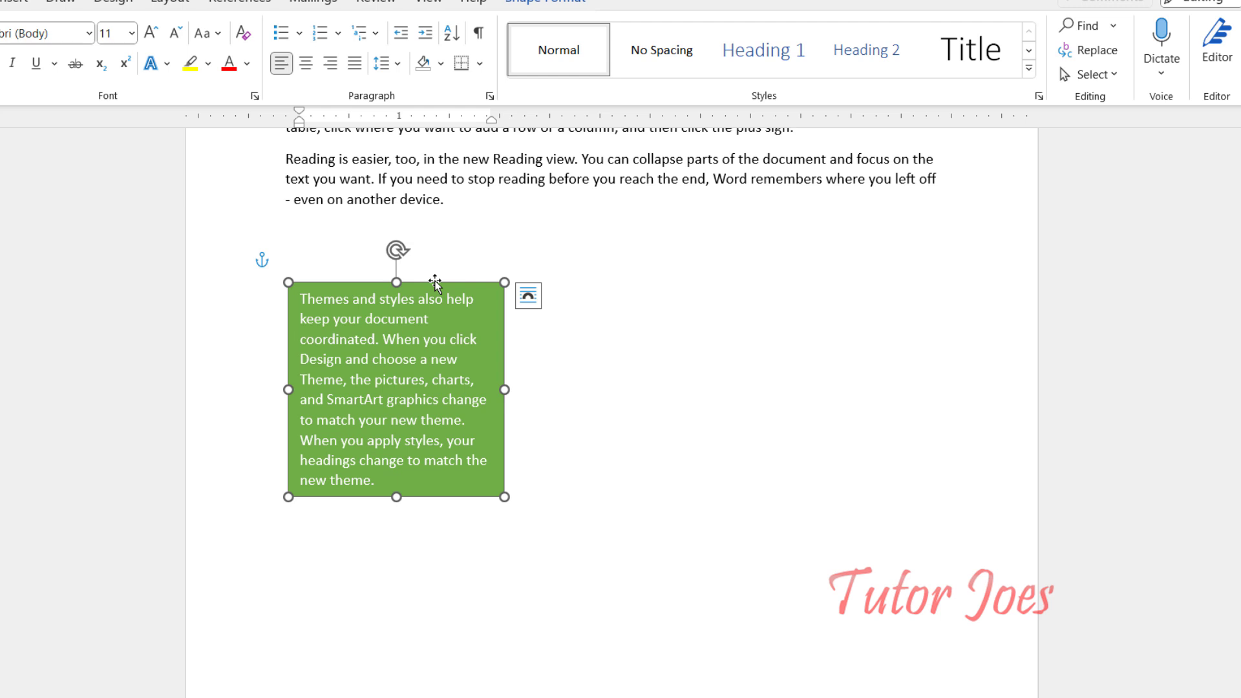
Duplicate the green text box, place the copy beside the original on its right, and tilt the copy clockwise.
click(652, 359)
key(ctrl+v)
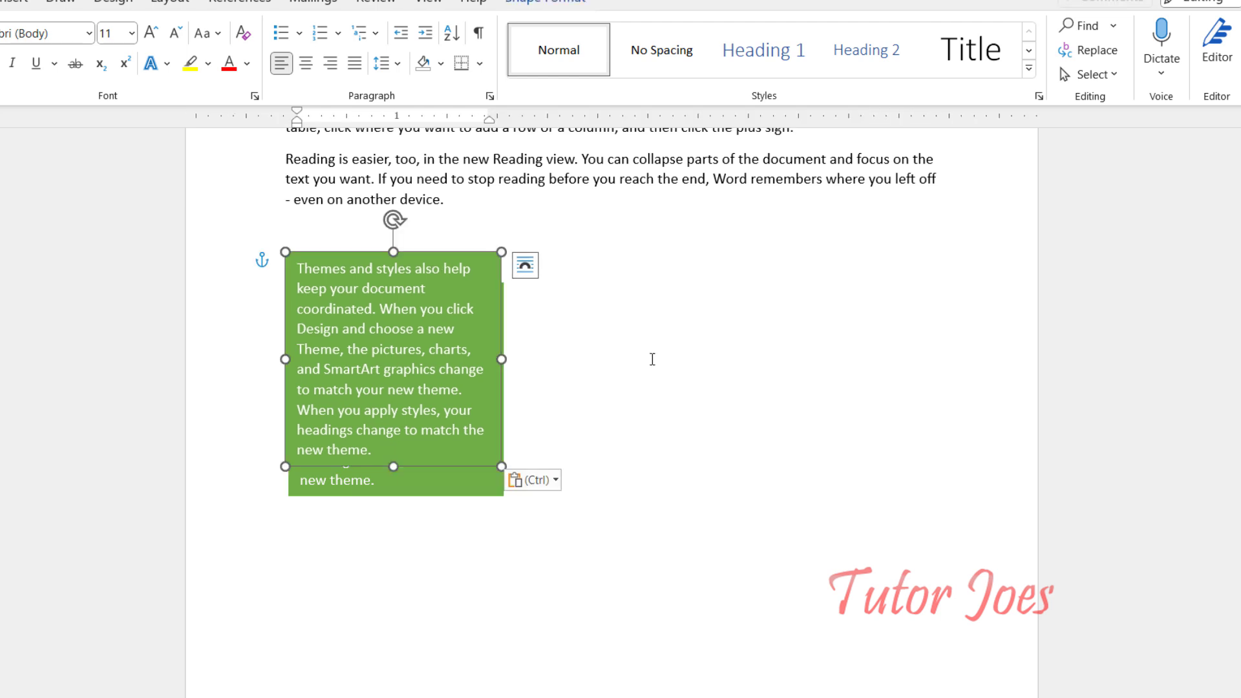
drag(351, 246, 608, 276)
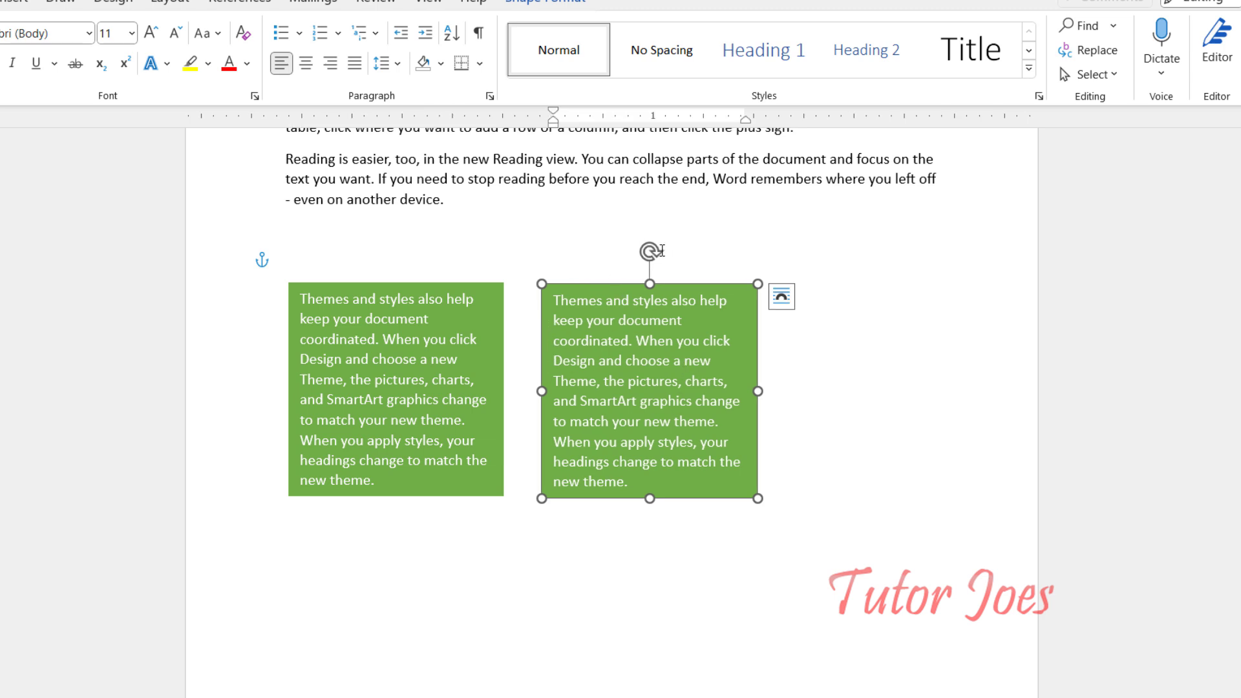
drag(649, 252, 714, 283)
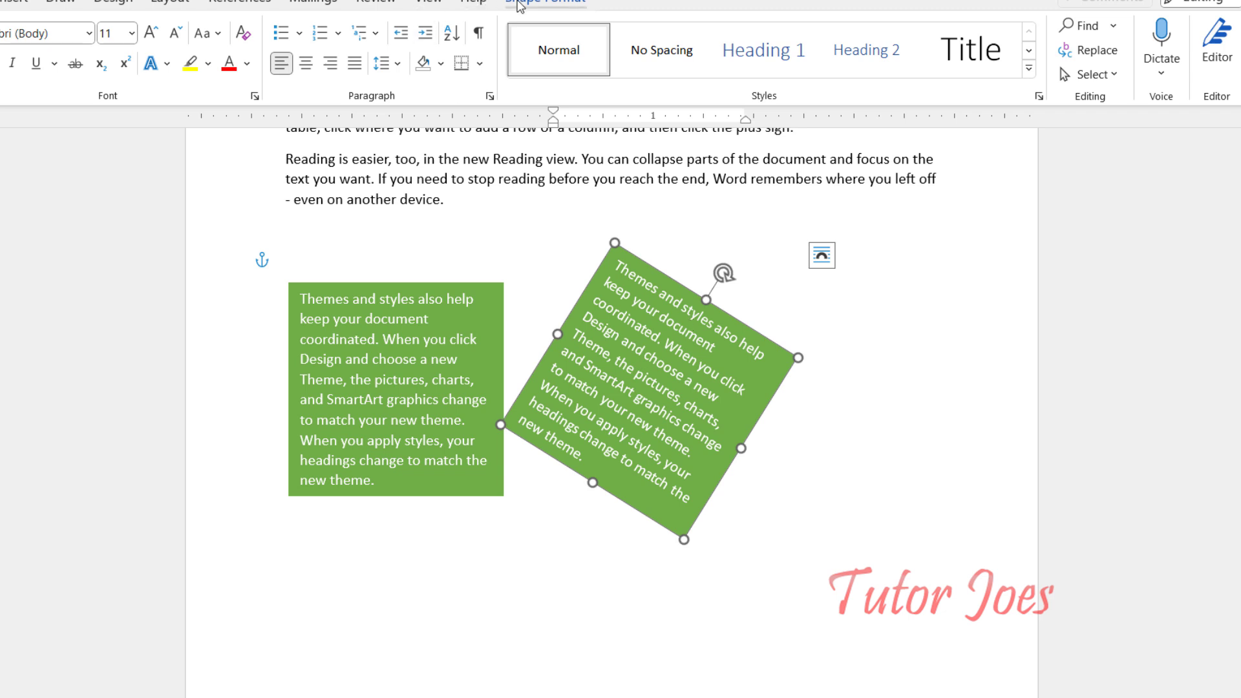
Try rotating all text 90° in the tilted text box and set its text direction back to Horizontal.
click(524, 3)
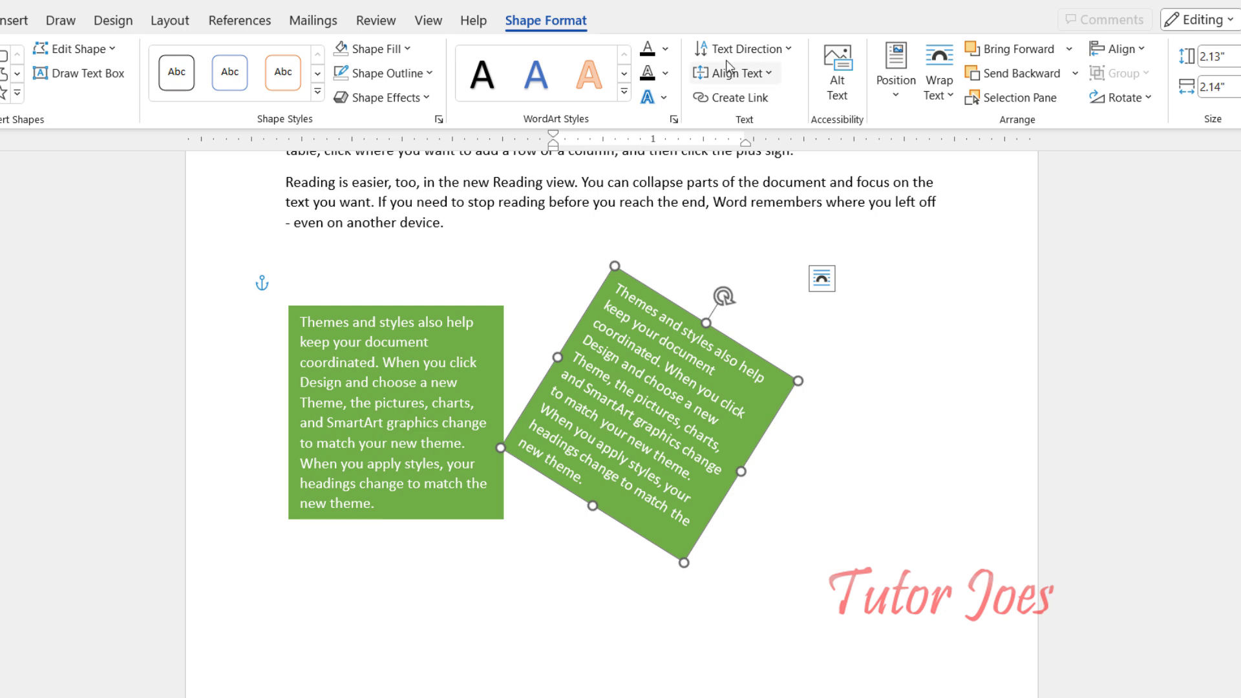
click(749, 50)
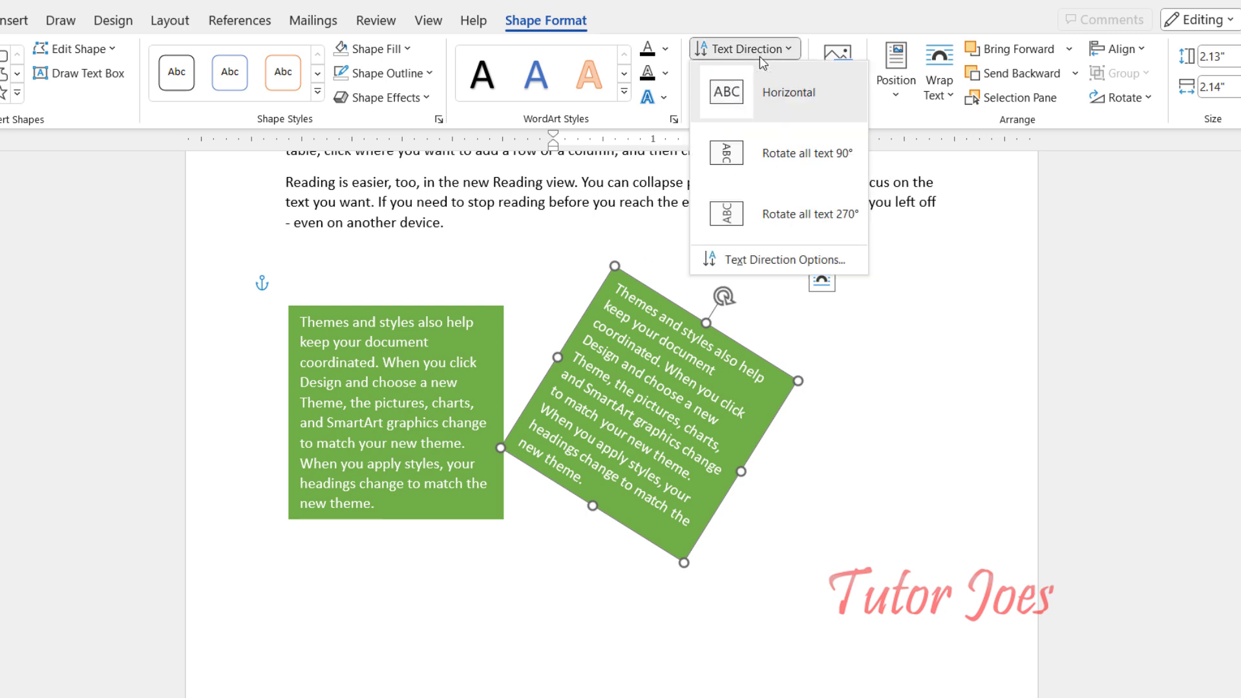
click(777, 164)
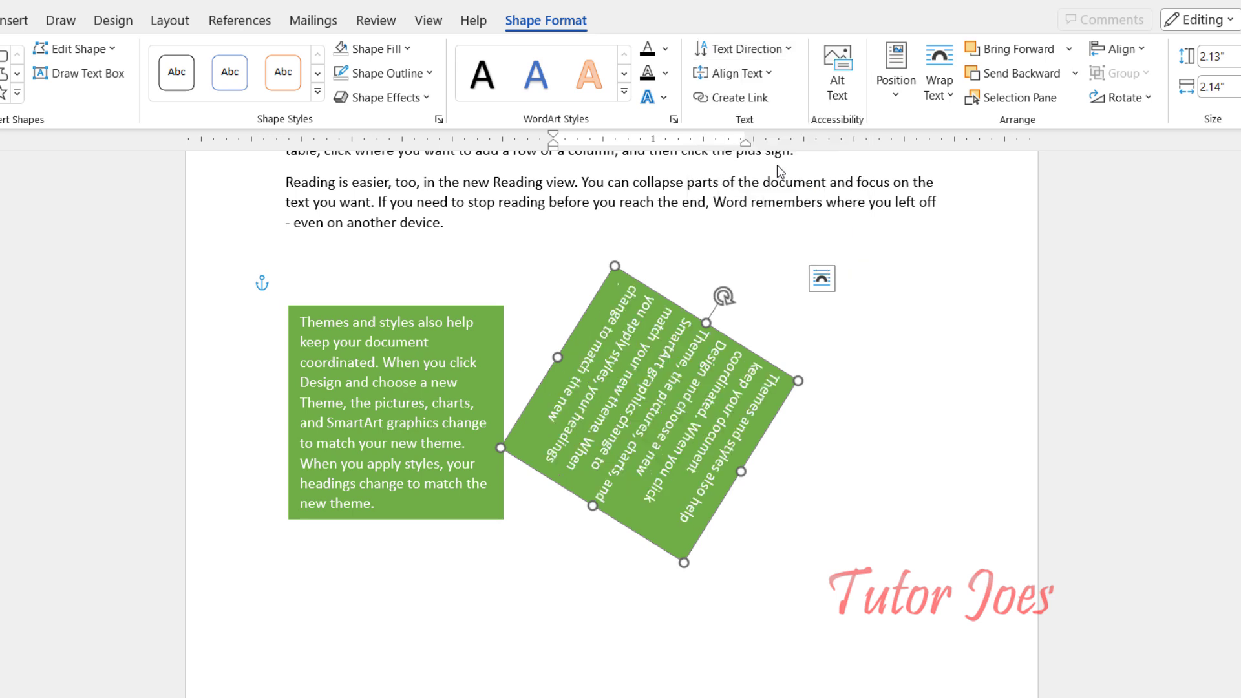
click(776, 60)
click(773, 97)
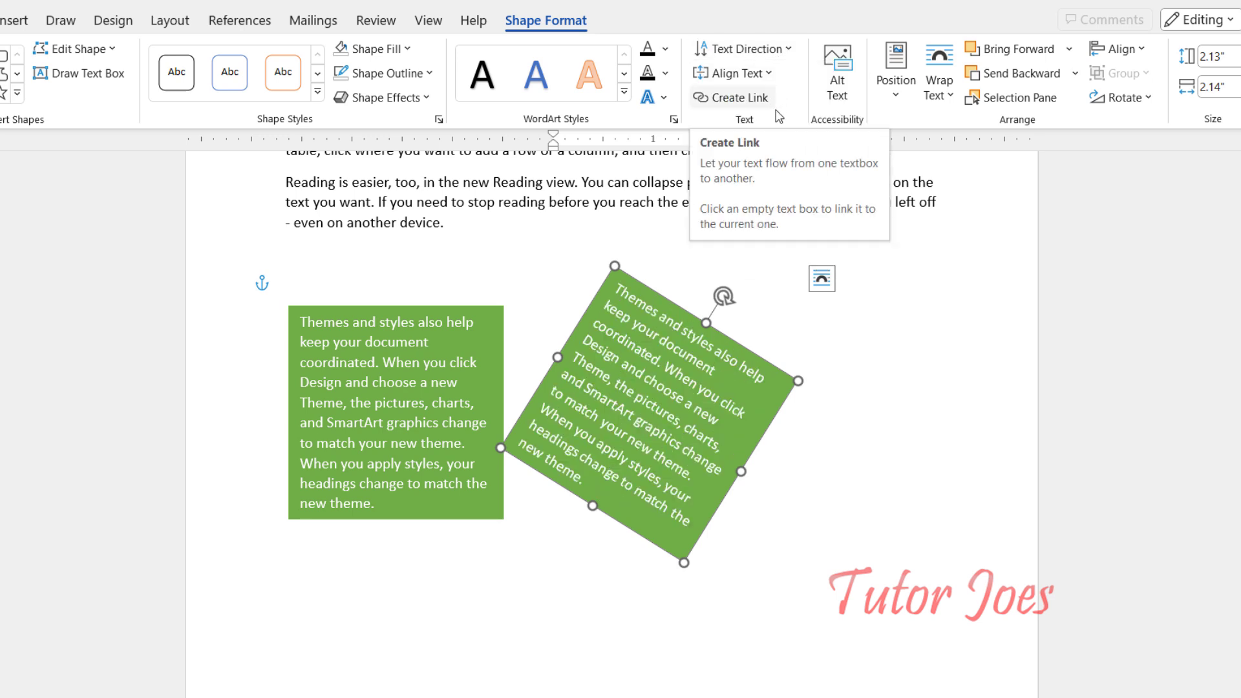
click(769, 76)
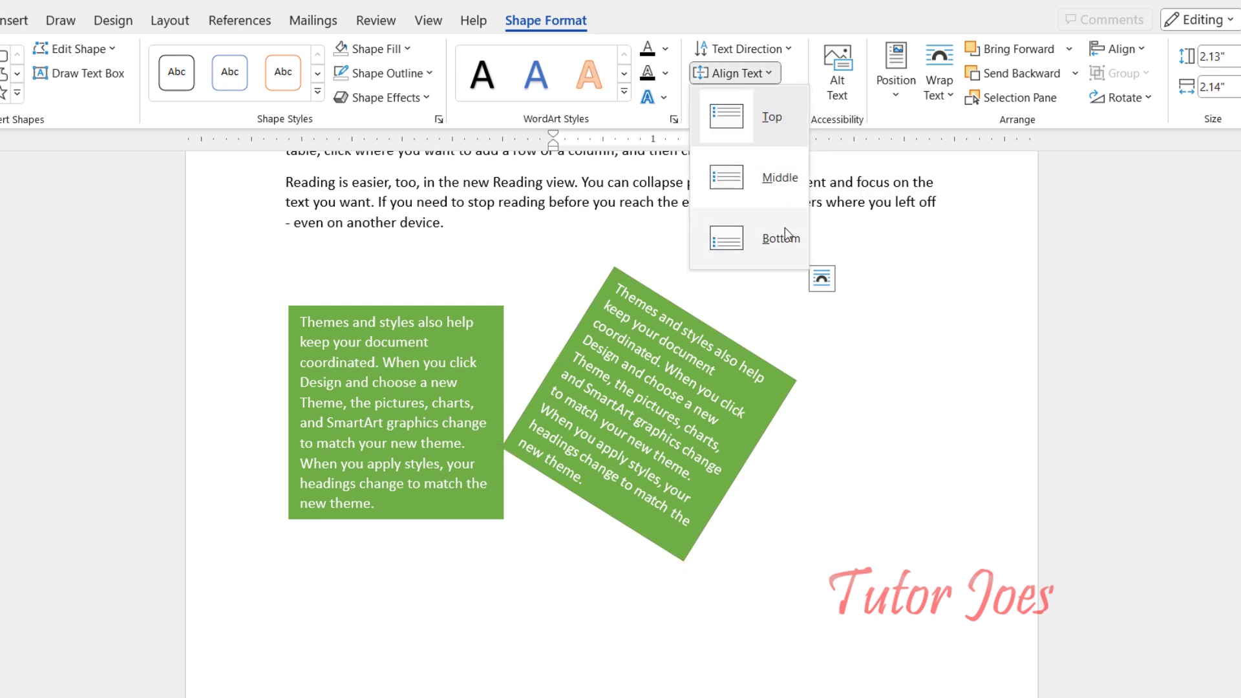
click(759, 72)
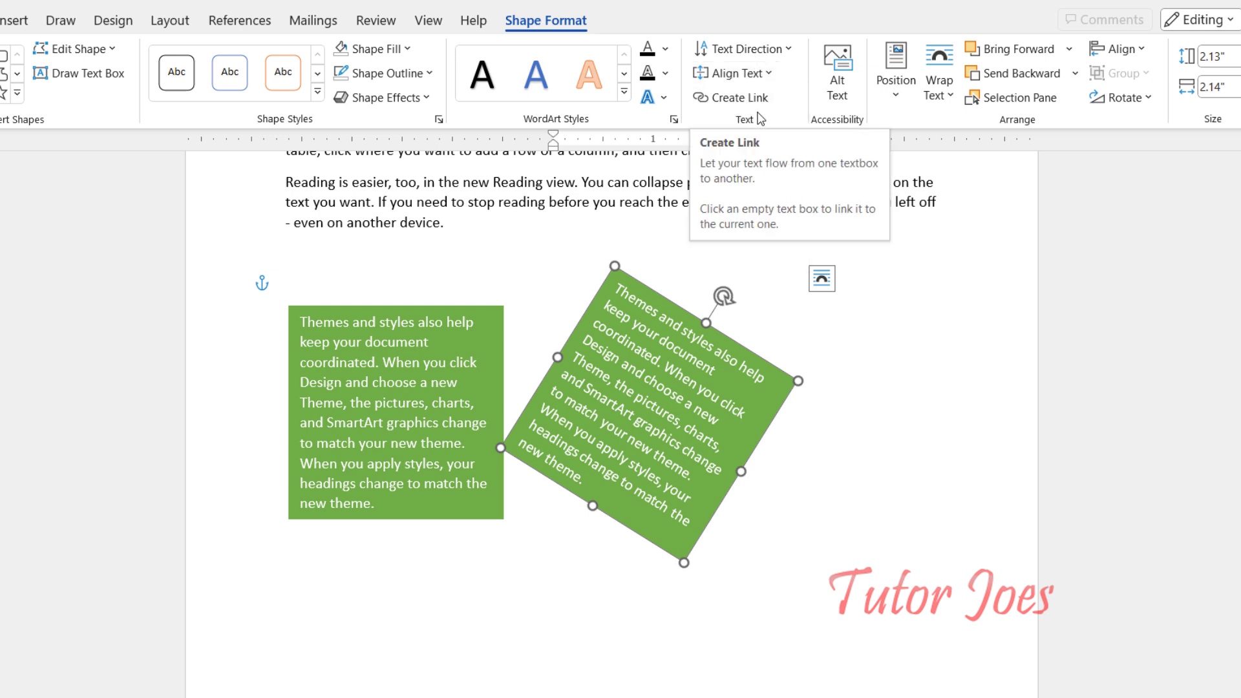
Undo the tilt of the second green text box and delete all of its text.
key(ctrl+z)
key(ctrl+z)
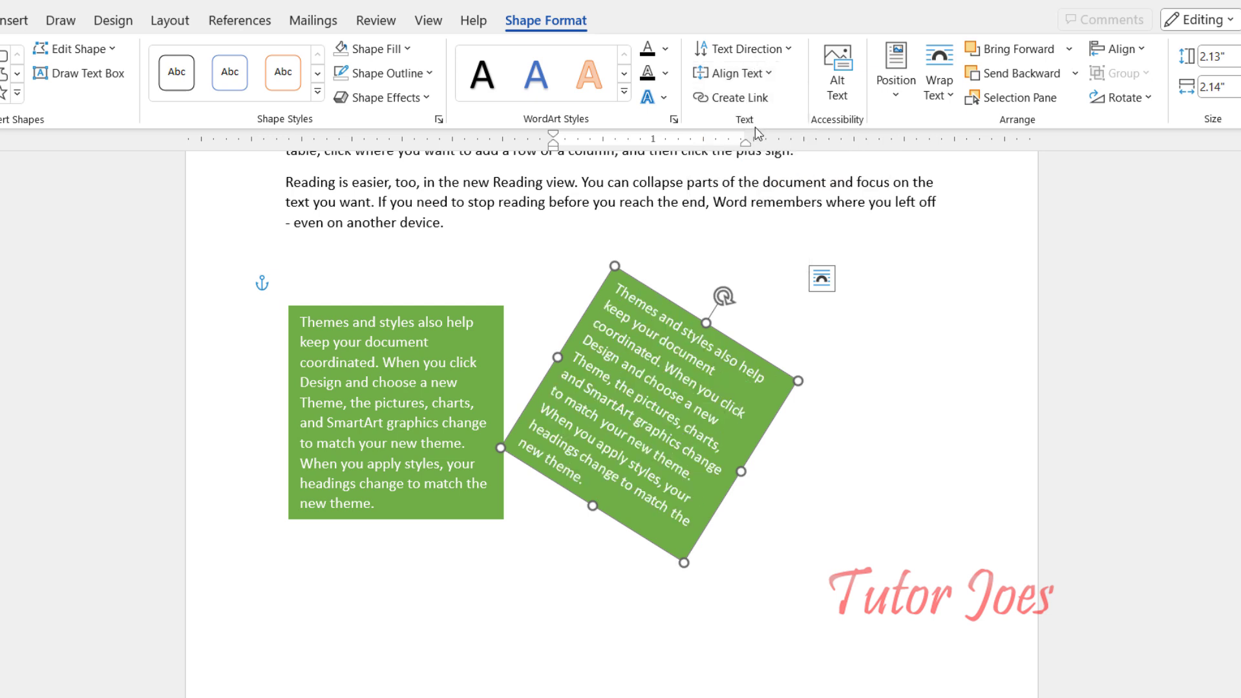
triple_click(622, 378)
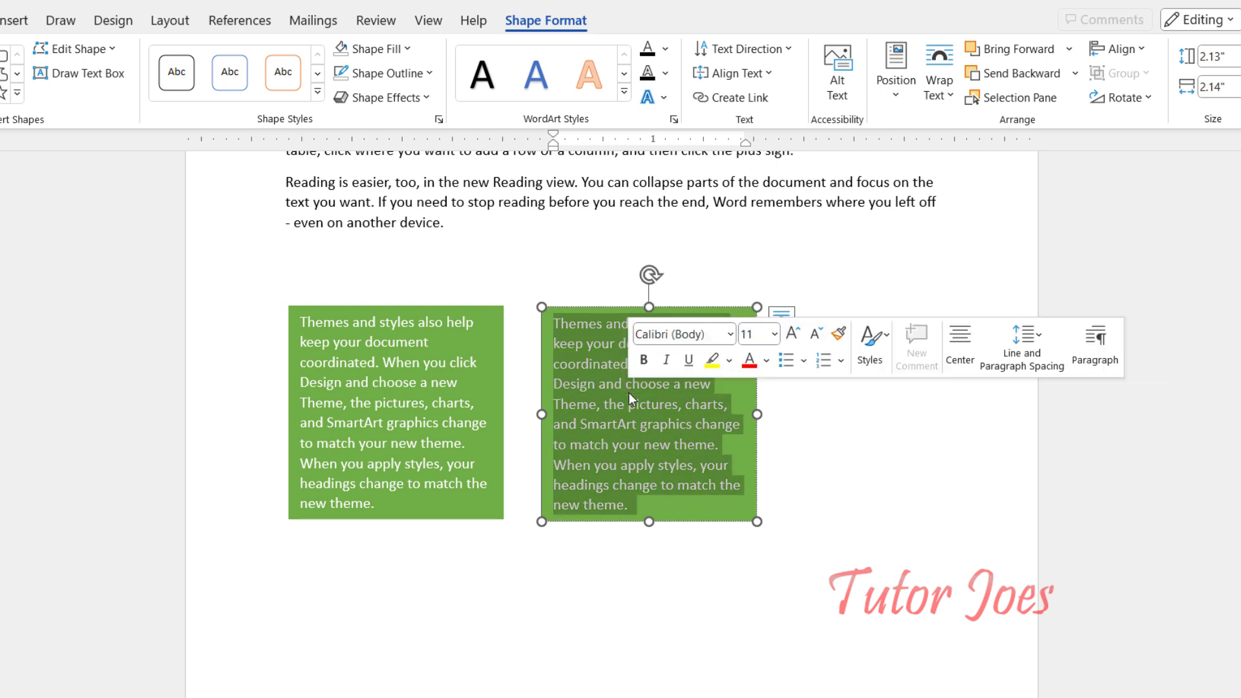
key(Delete)
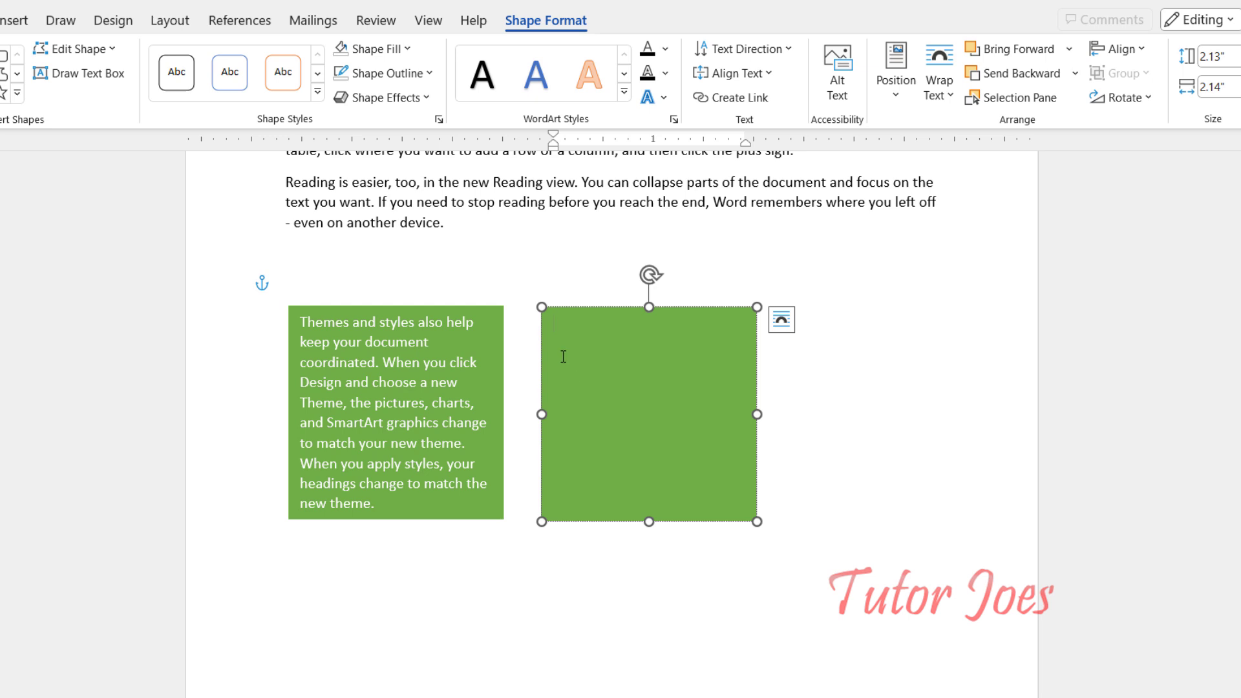
Duplicate the empty green text box and place the copy to its right, making a row of three text boxes.
click(380, 341)
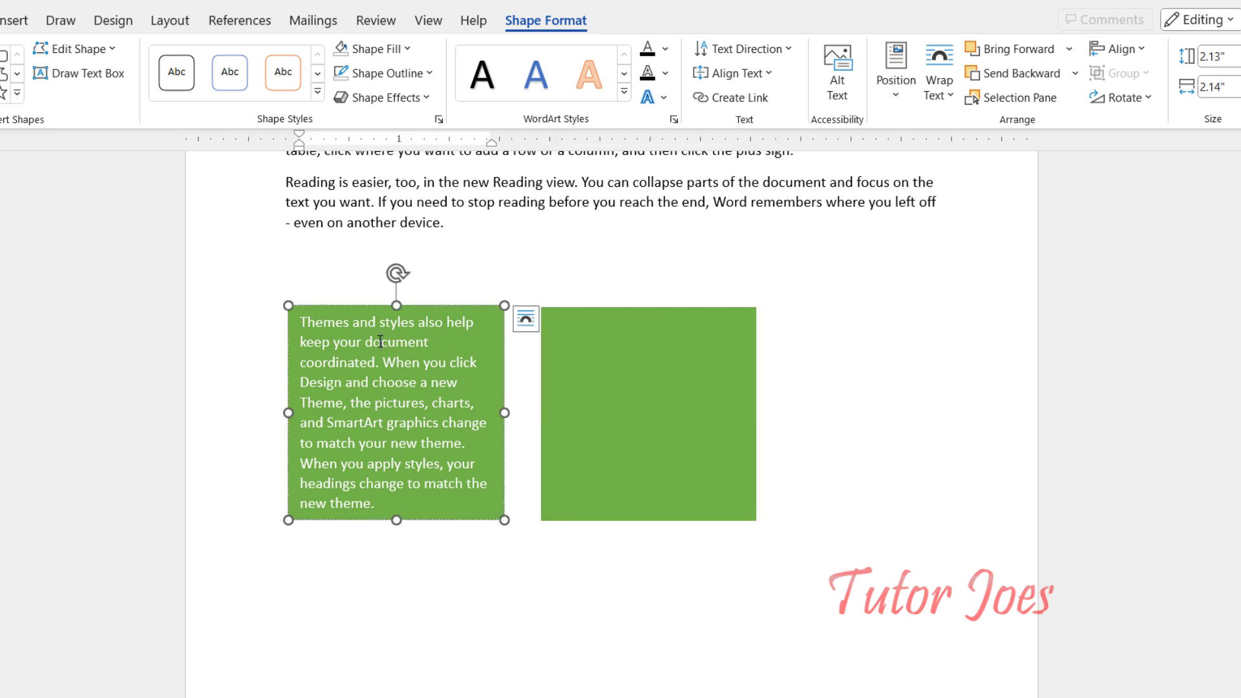
click(633, 315)
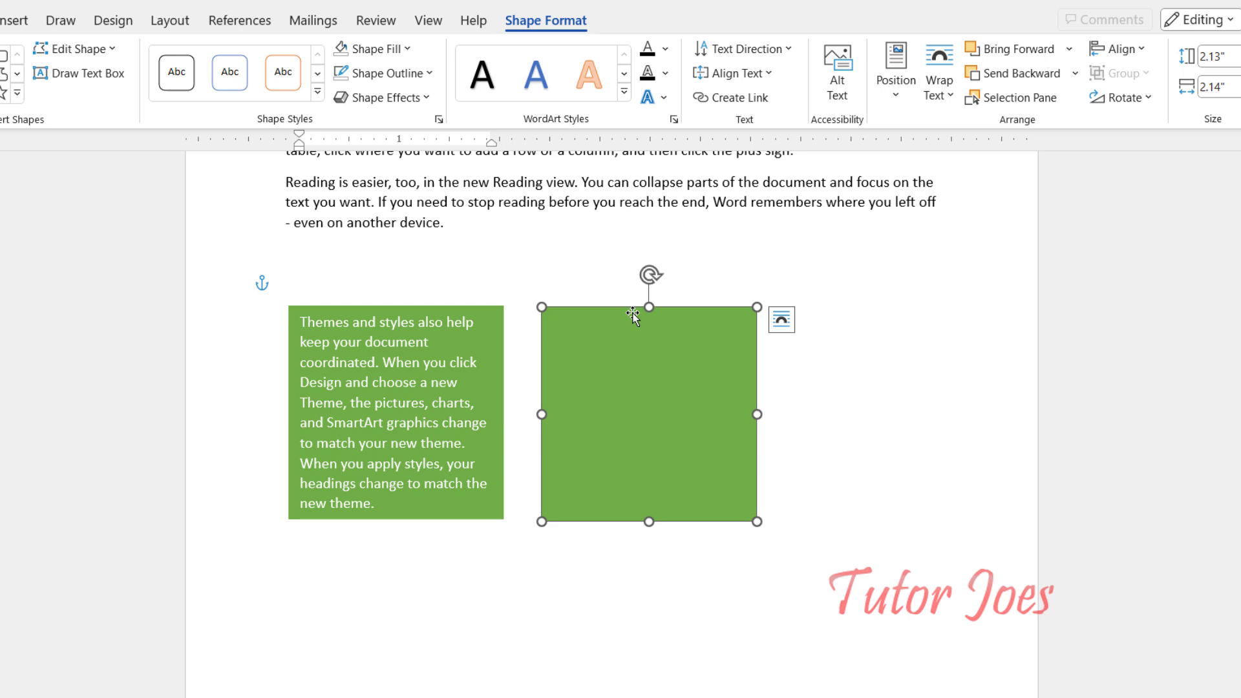
click(917, 359)
key(ctrl+v)
drag(356, 323, 856, 314)
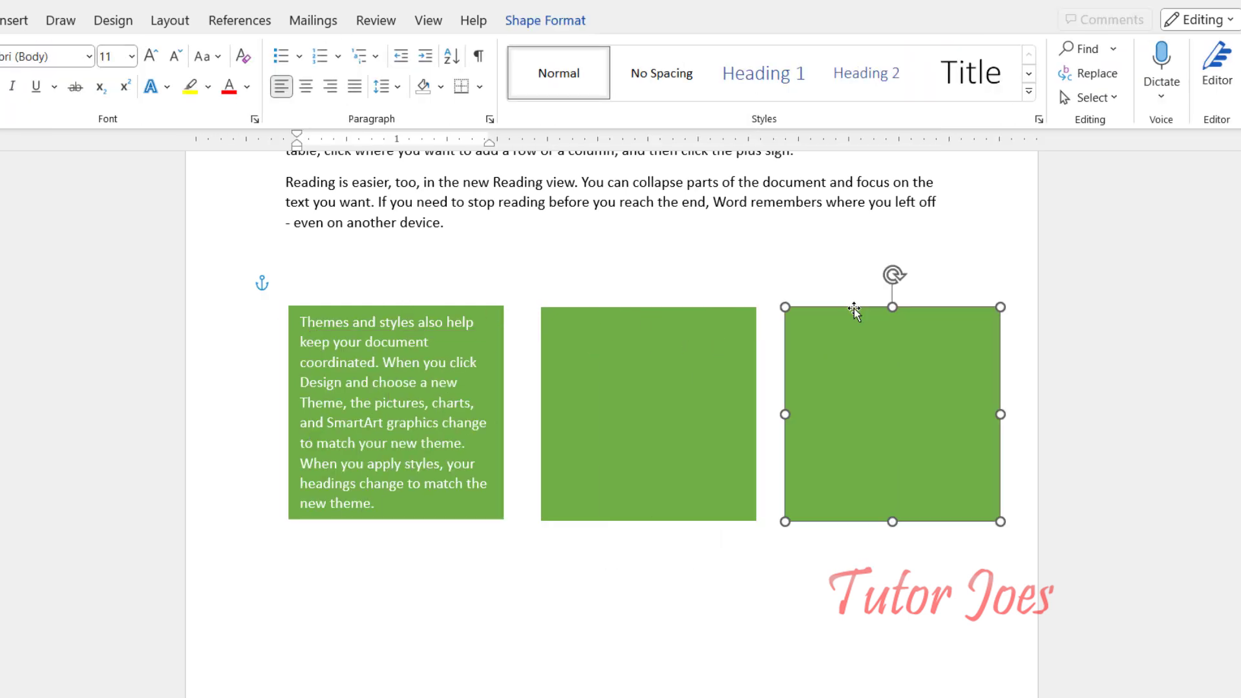
Create a text link from the left, filled text box to the empty middle text box.
click(380, 307)
click(549, 29)
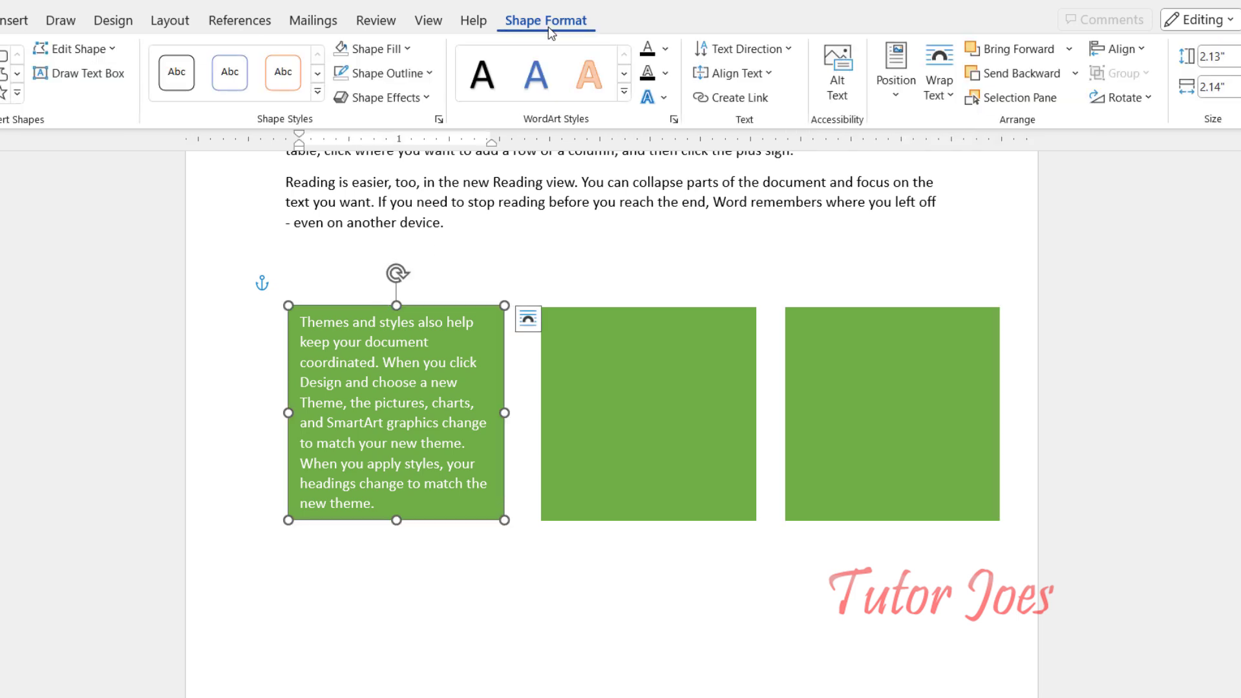
click(755, 106)
click(684, 331)
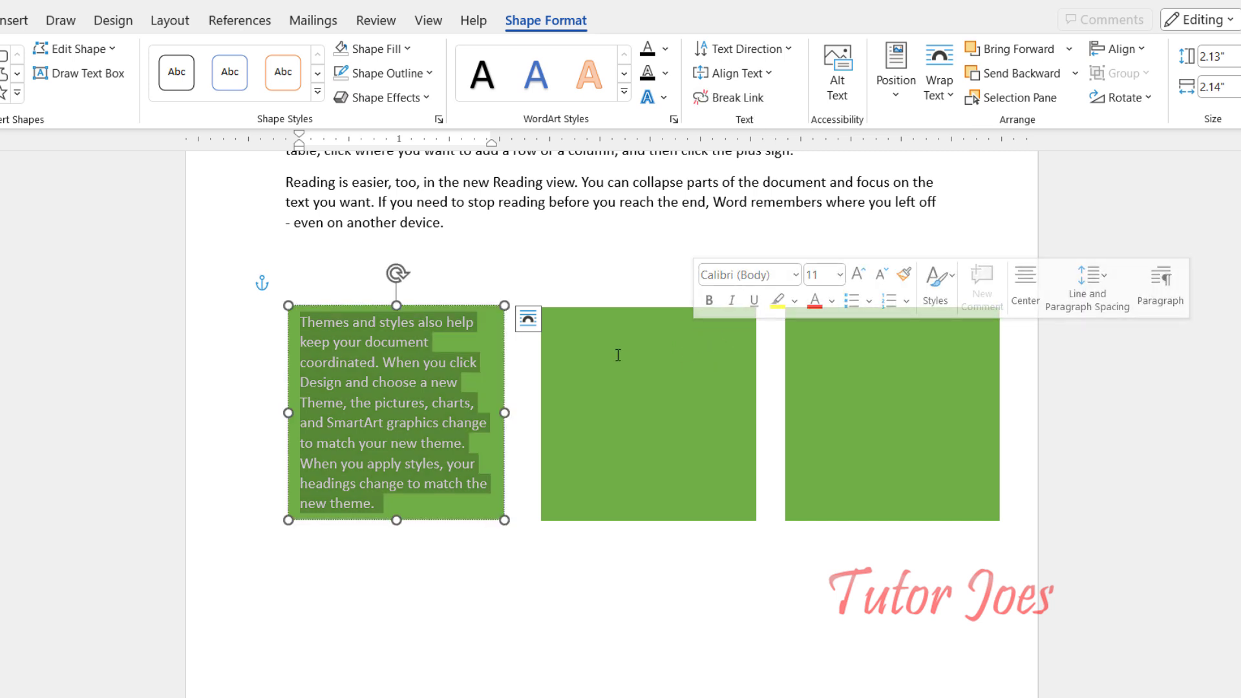
Create a text link from the middle text box to the empty right text box.
click(608, 315)
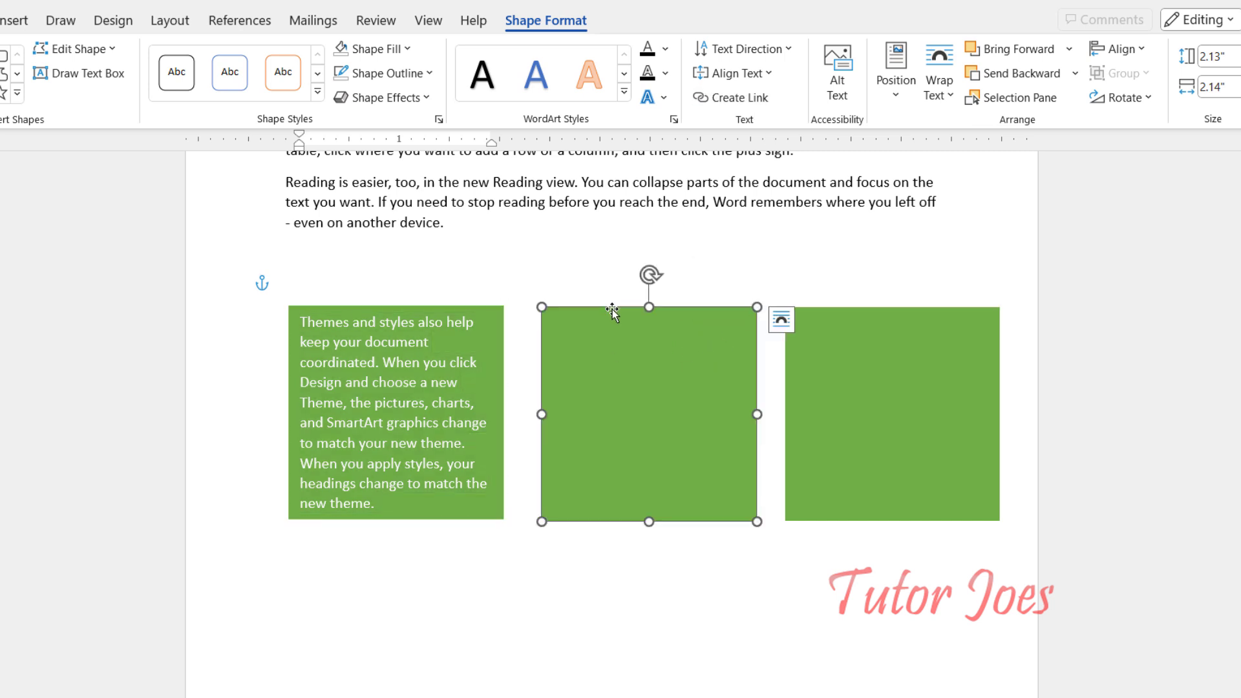
click(749, 98)
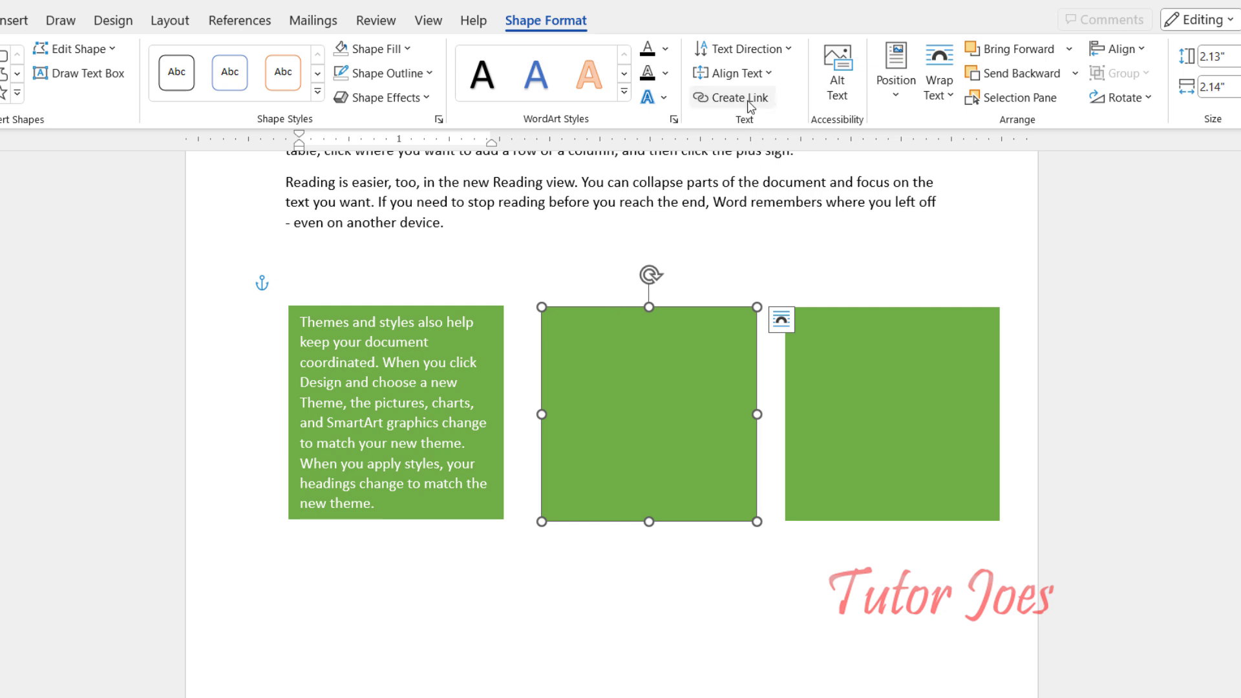
click(877, 408)
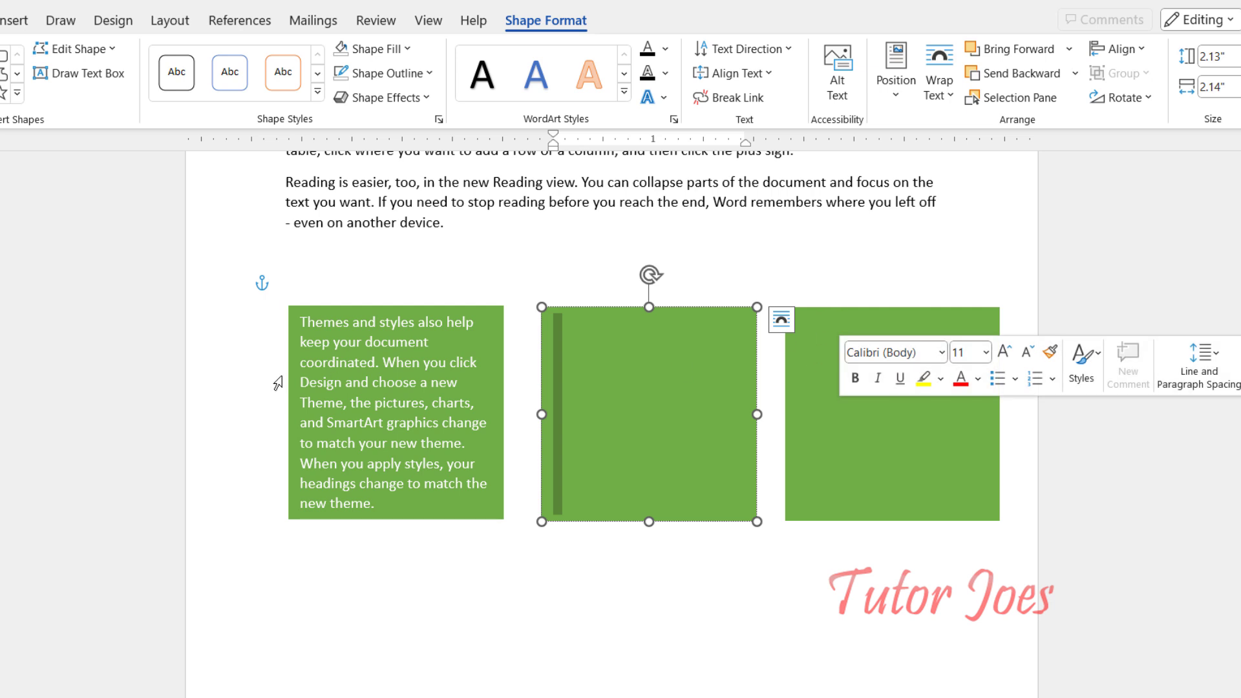
Copy the left text box's paragraph and paste it twice after the original so the text flows through the linked boxes.
click(337, 369)
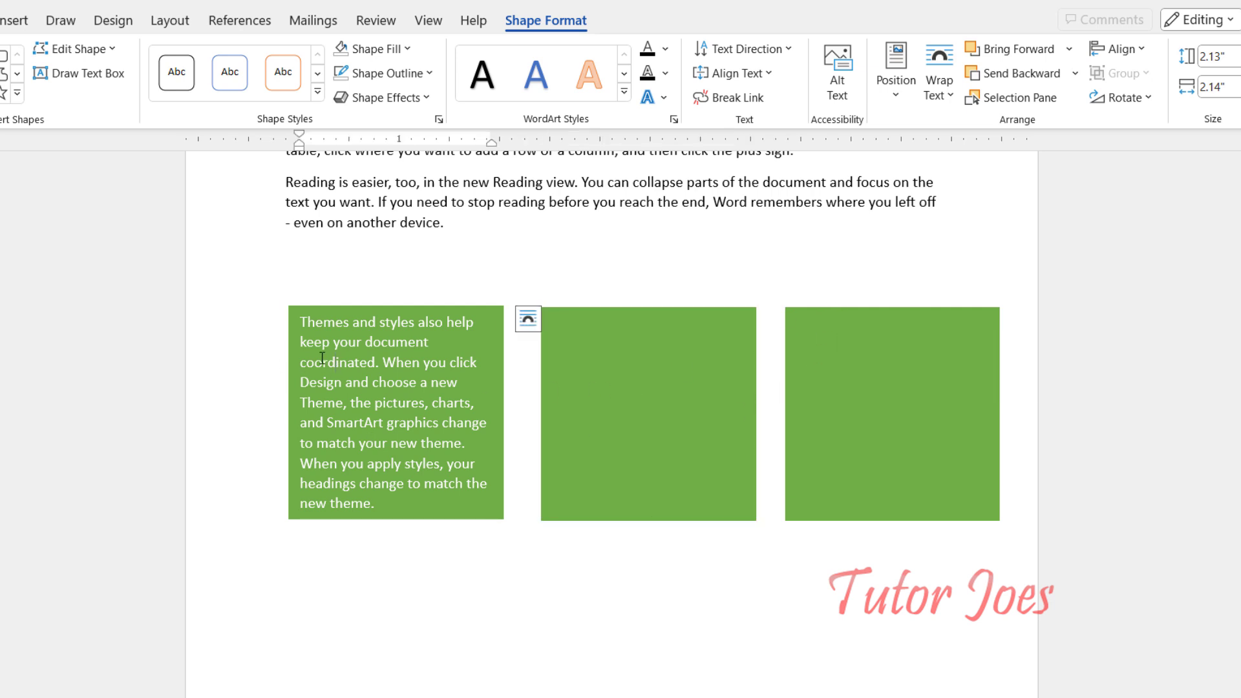
drag(304, 322, 380, 512)
key(ctrl+c)
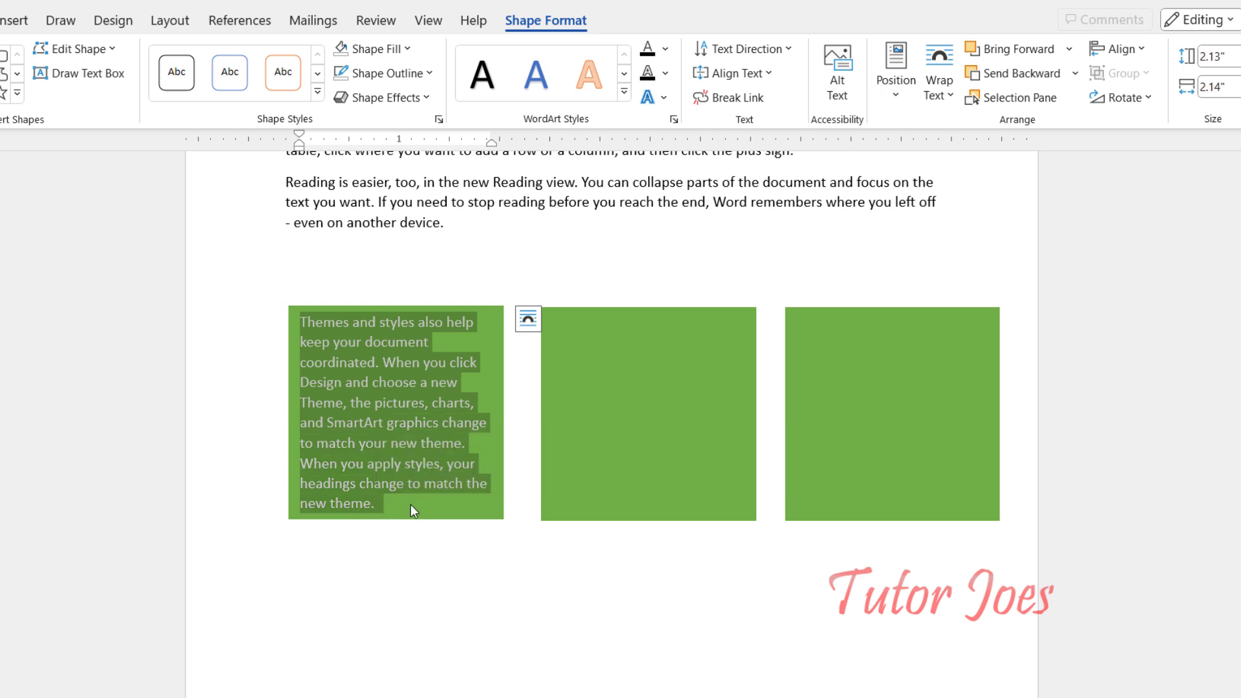
click(404, 513)
key(ctrl+v)
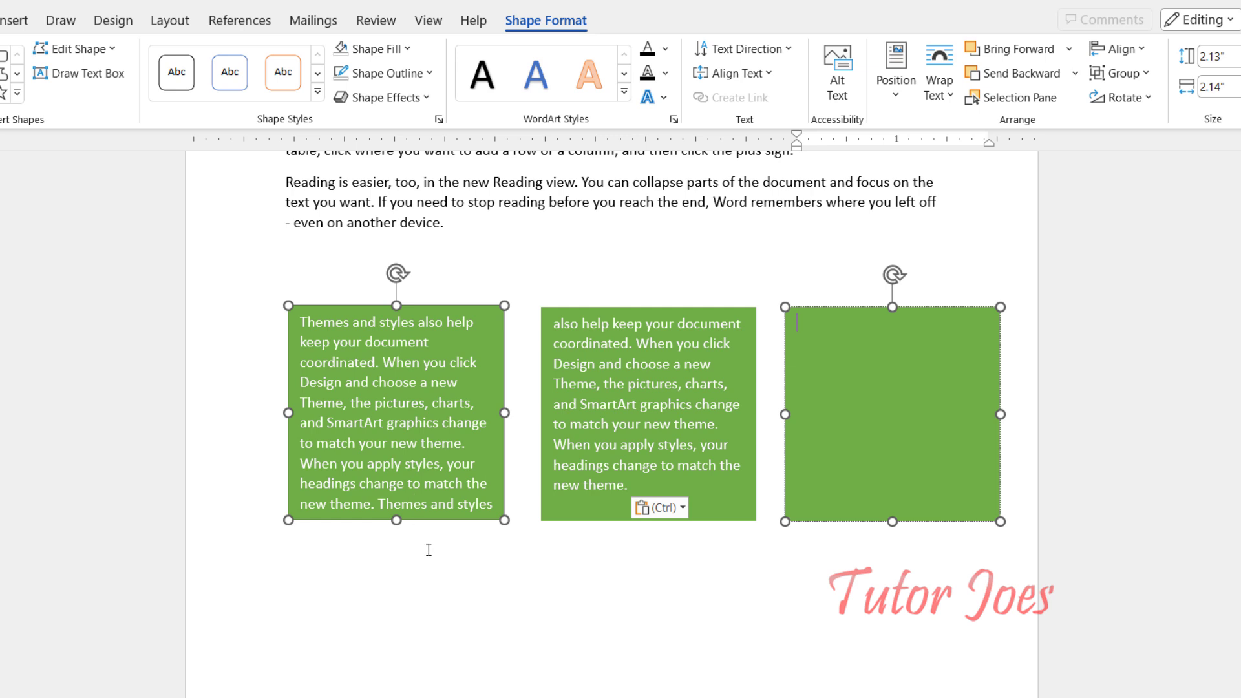
key(ctrl+v)
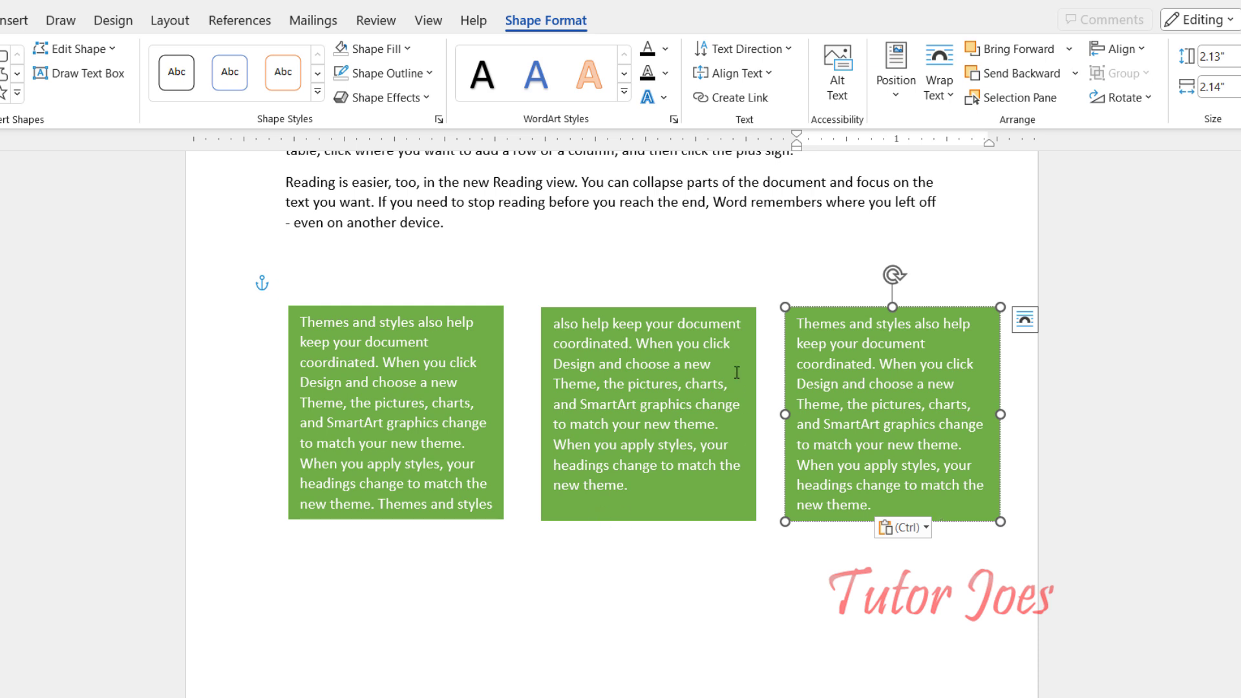
Apply the light green gradient theme style with dark text to the middle text box.
click(637, 313)
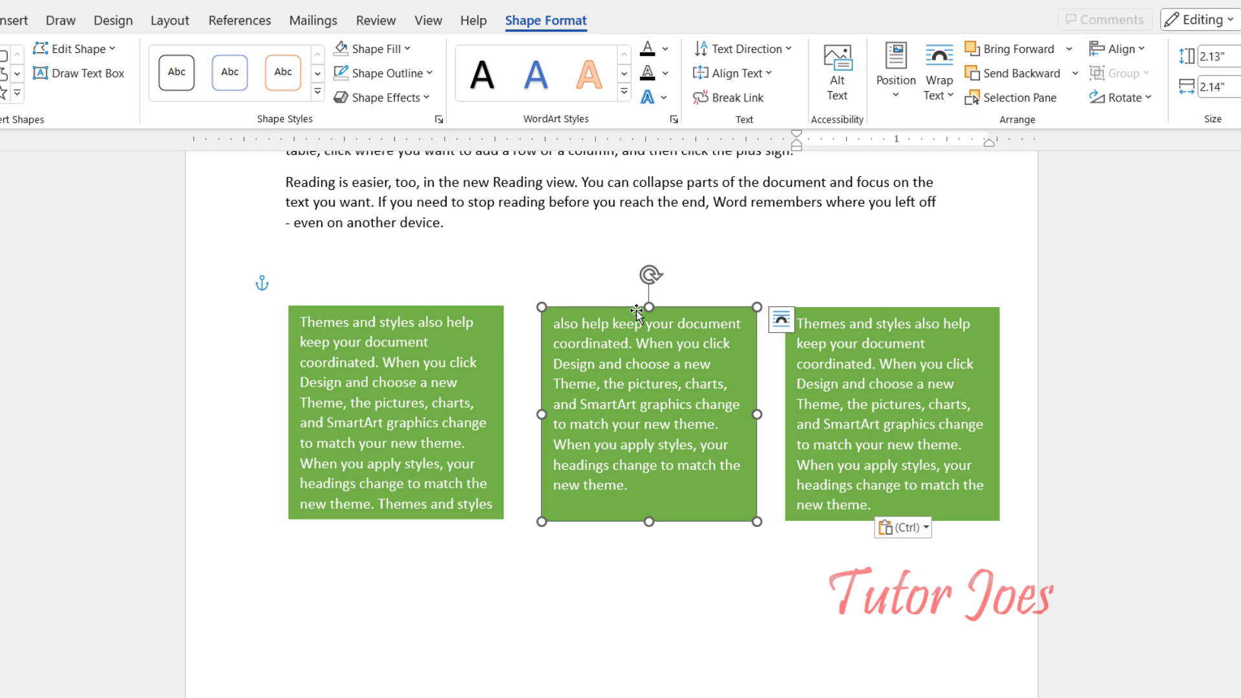
click(328, 387)
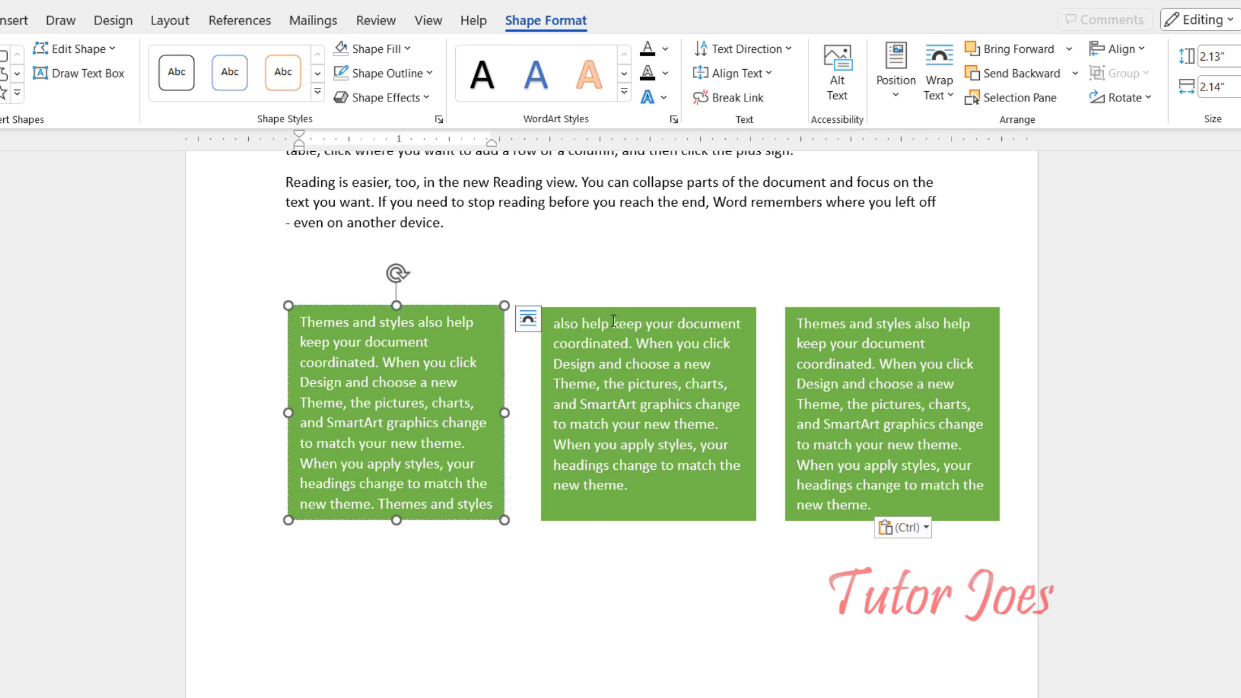
click(595, 300)
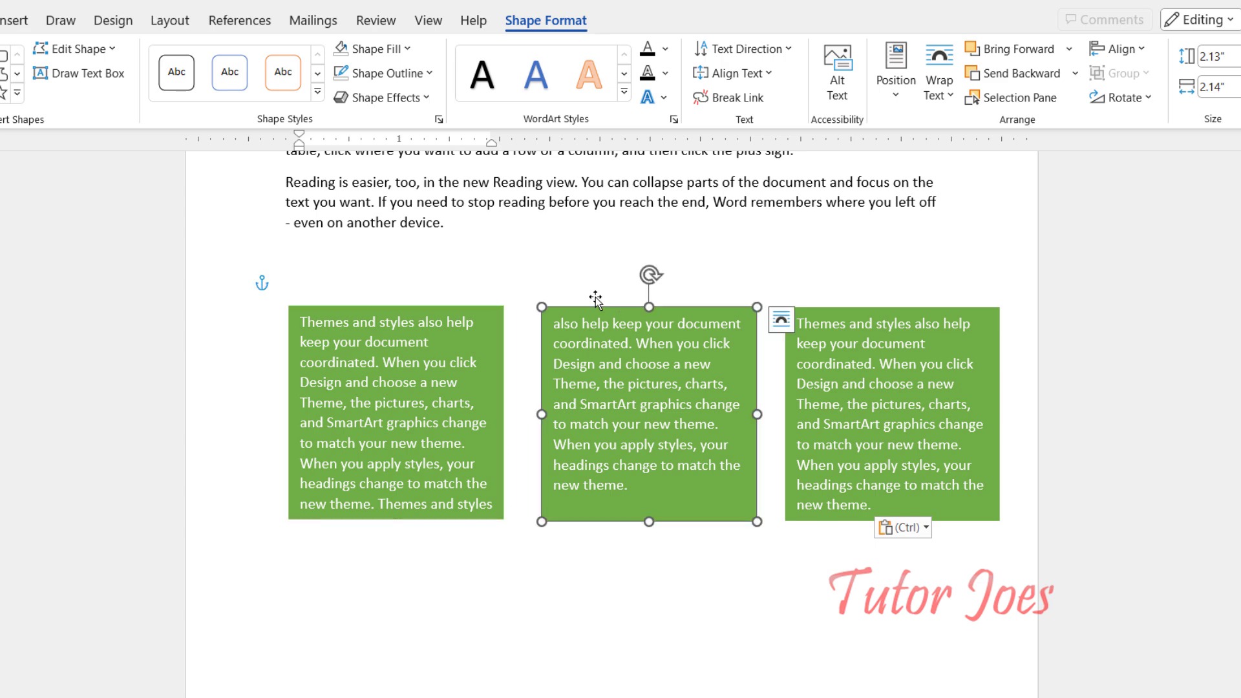
click(318, 91)
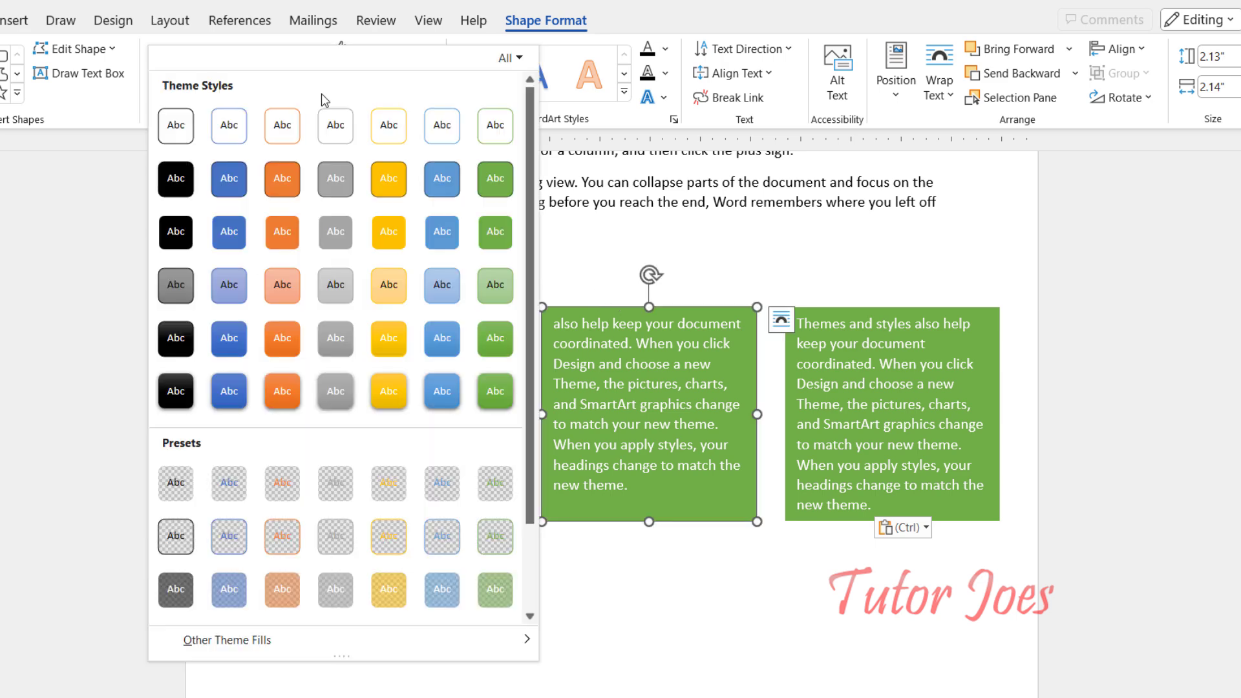
click(492, 289)
Apply the semi-transparent green preset shape style to the right text box.
click(838, 326)
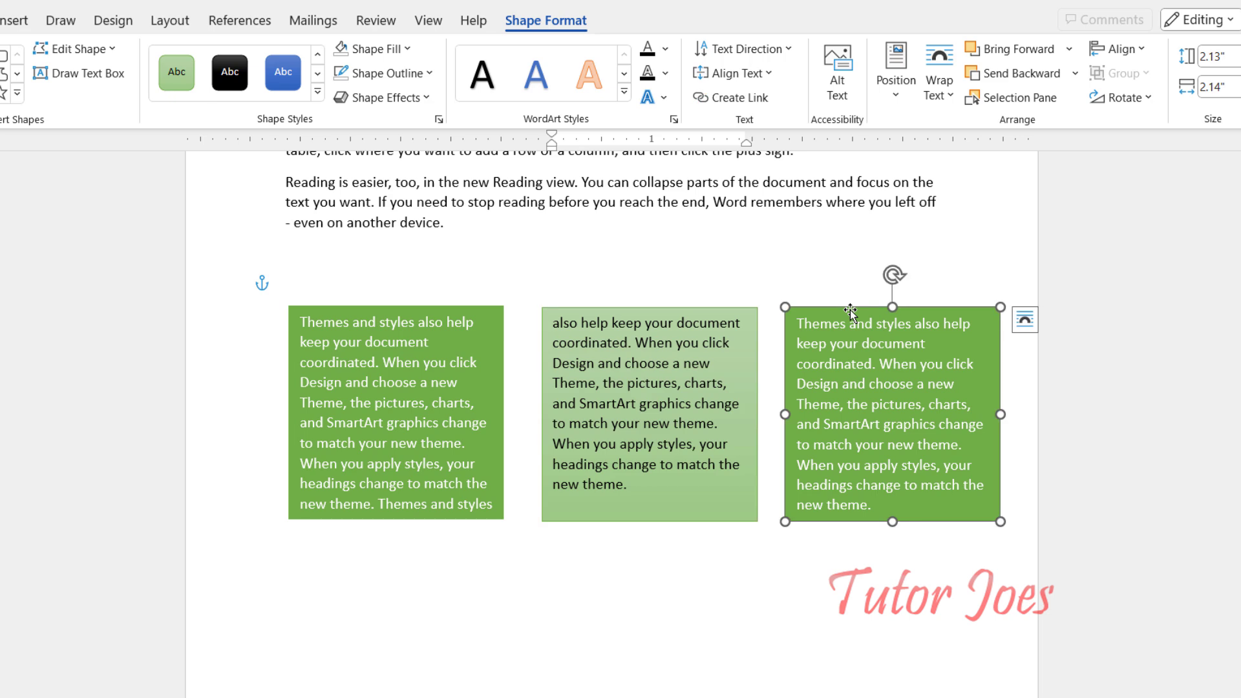
click(318, 91)
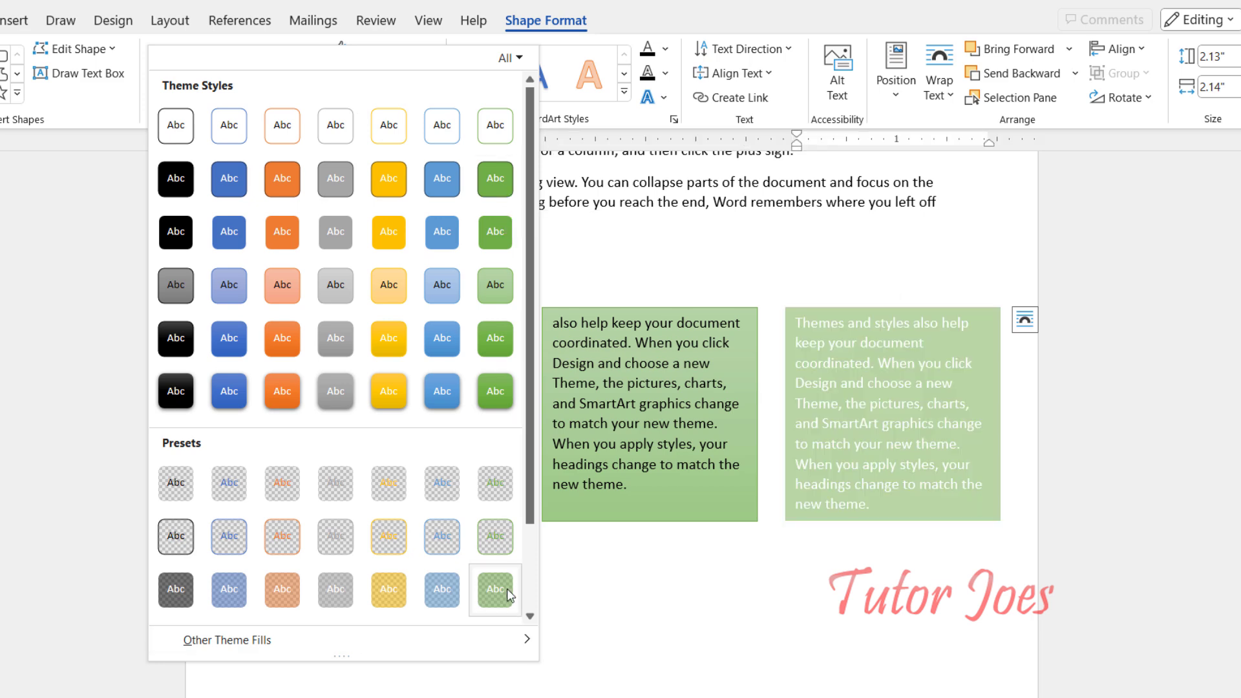
key(Escape)
click(524, 550)
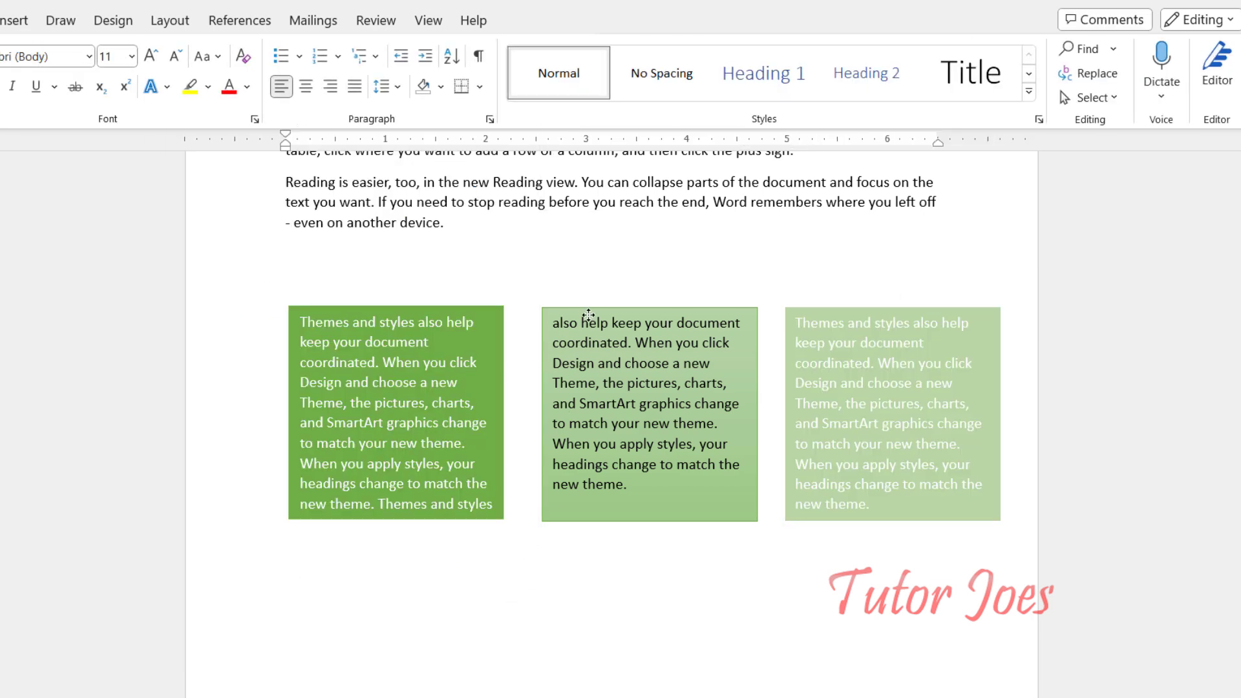
Move the dark green left text box right and slightly down so it overlaps the middle text box.
click(588, 311)
click(387, 382)
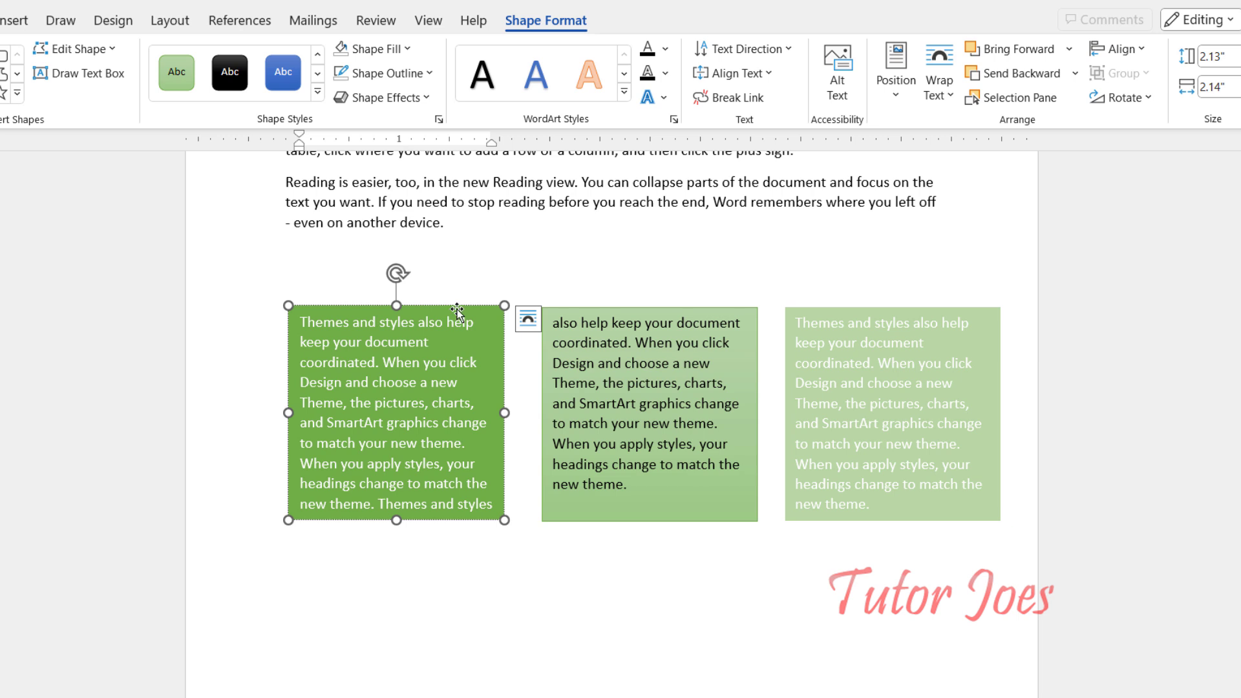
click(572, 311)
click(400, 285)
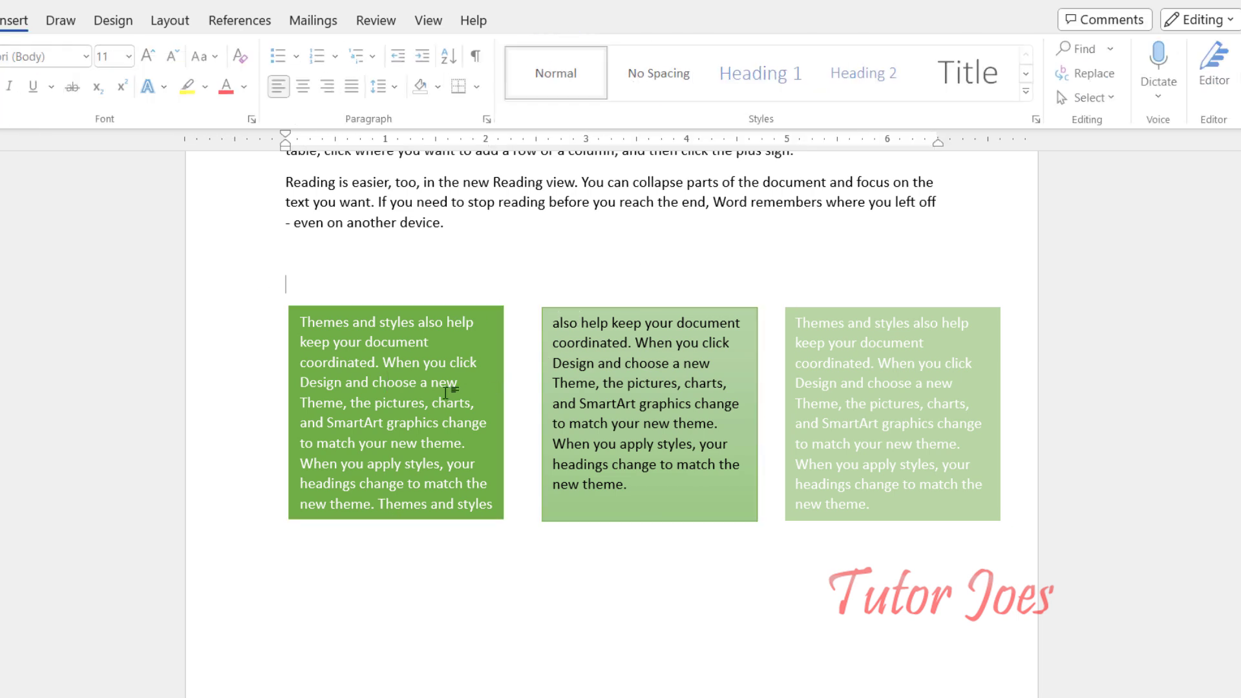
drag(396, 310, 481, 331)
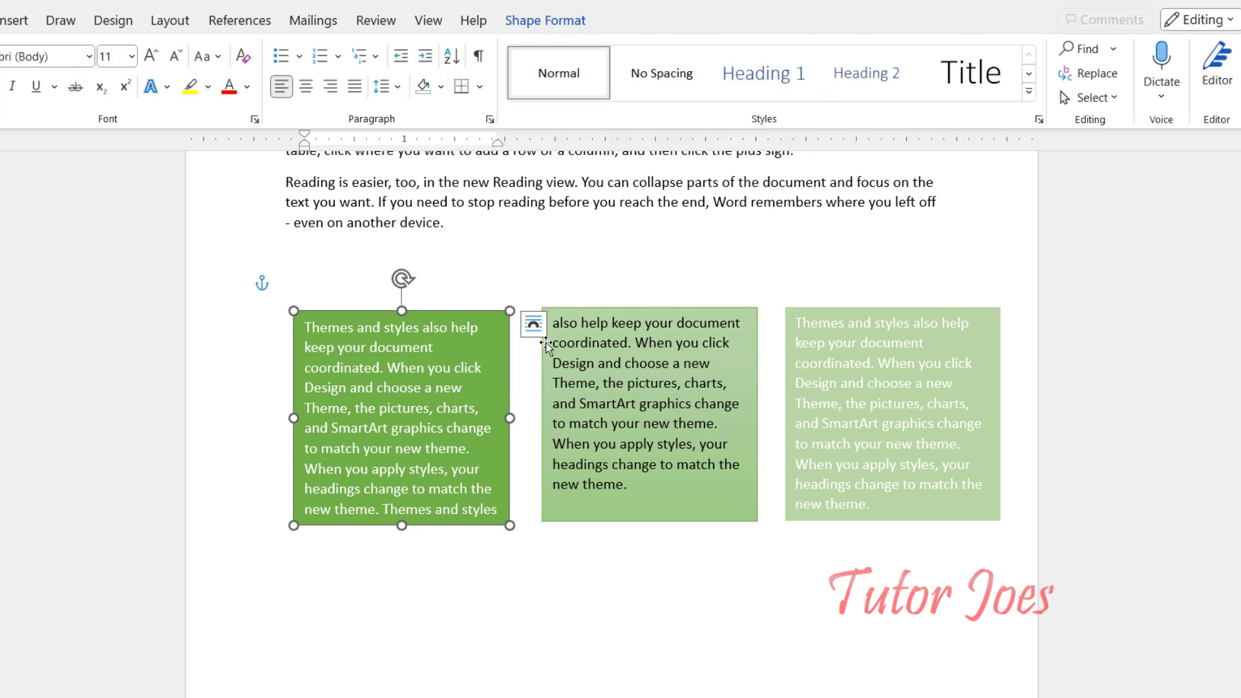
Send the light green middle text box behind the overlapping dark green text box.
drag(639, 364, 673, 371)
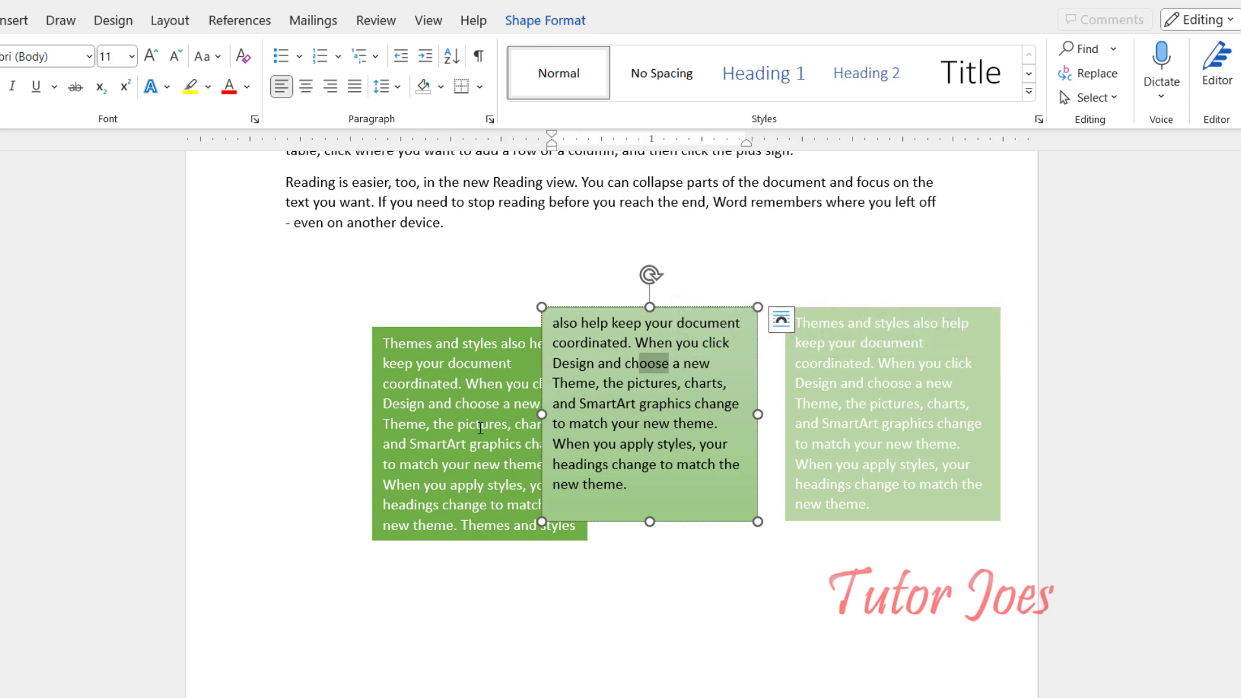
click(544, 22)
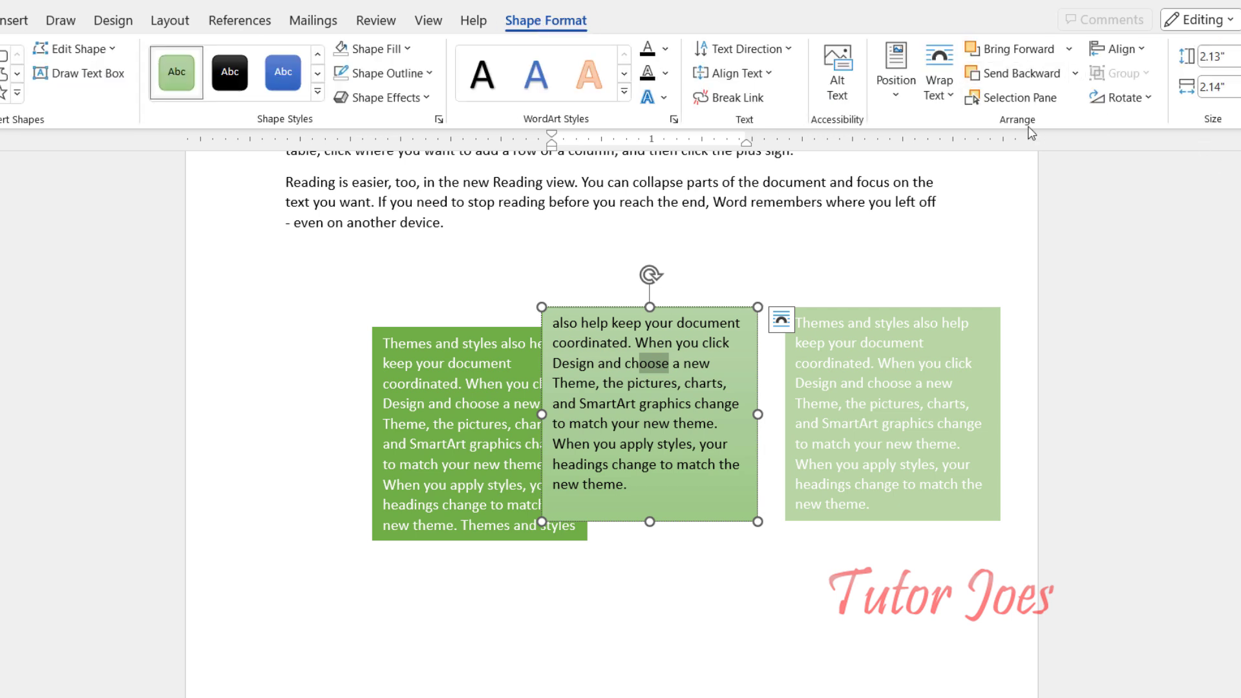
click(1044, 56)
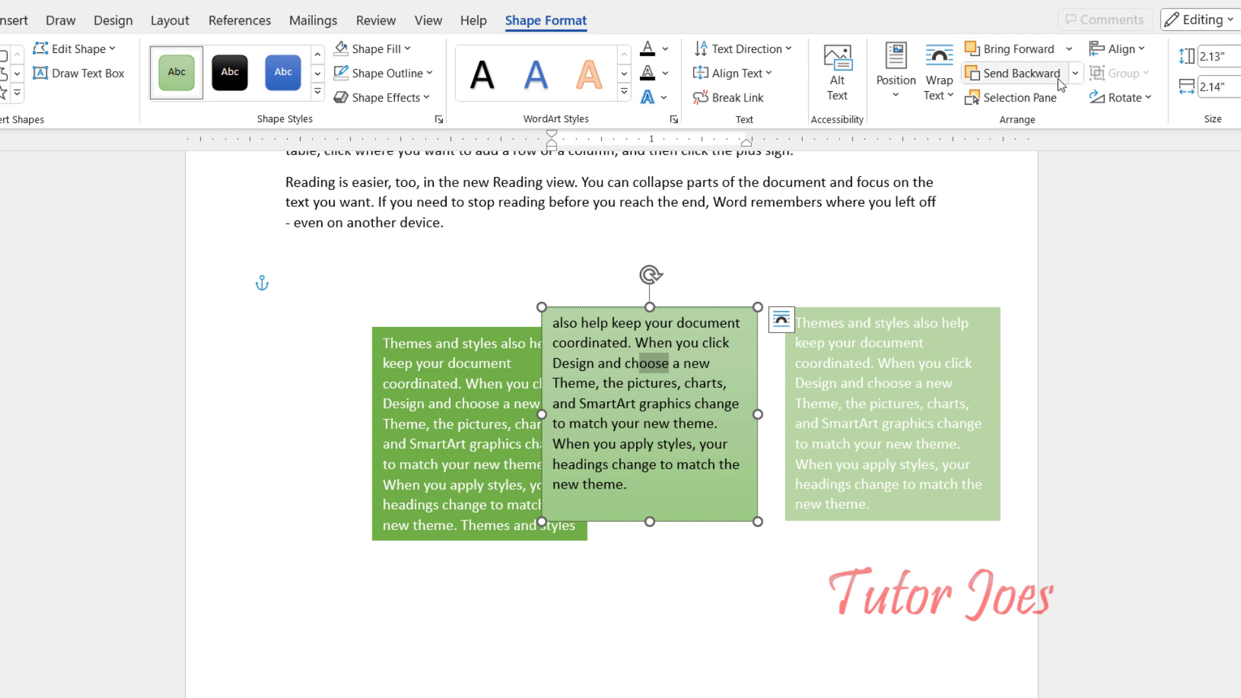
click(733, 306)
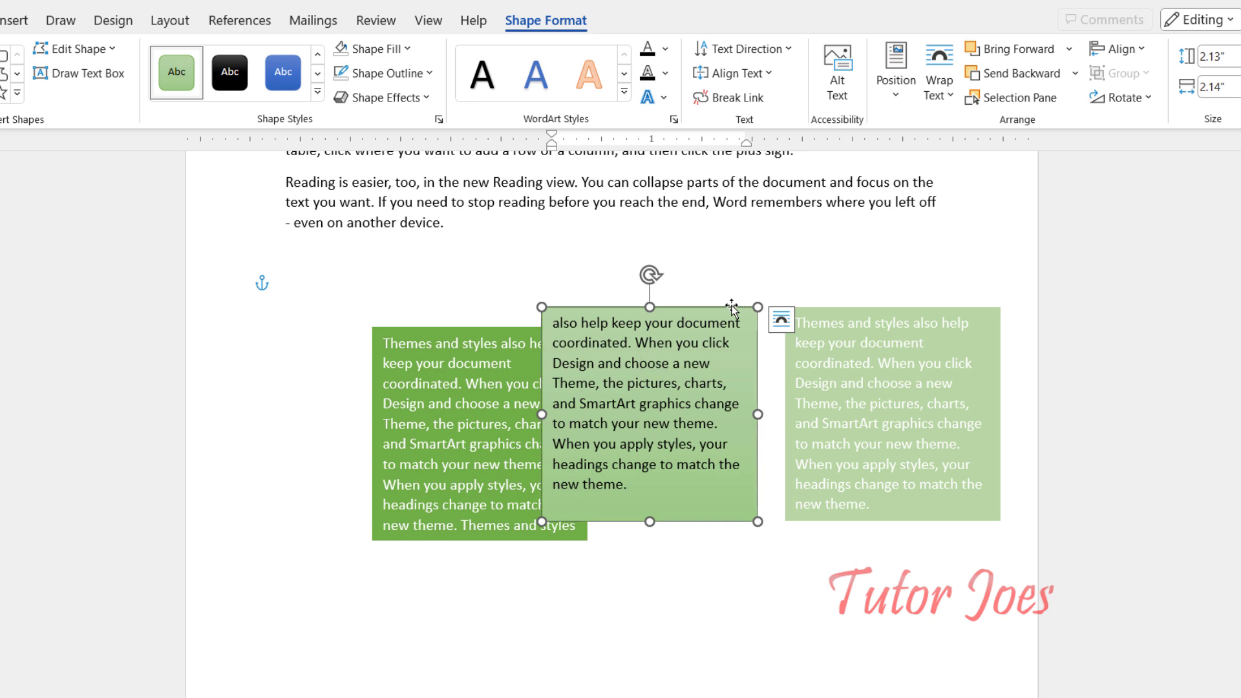
click(1076, 73)
click(1056, 127)
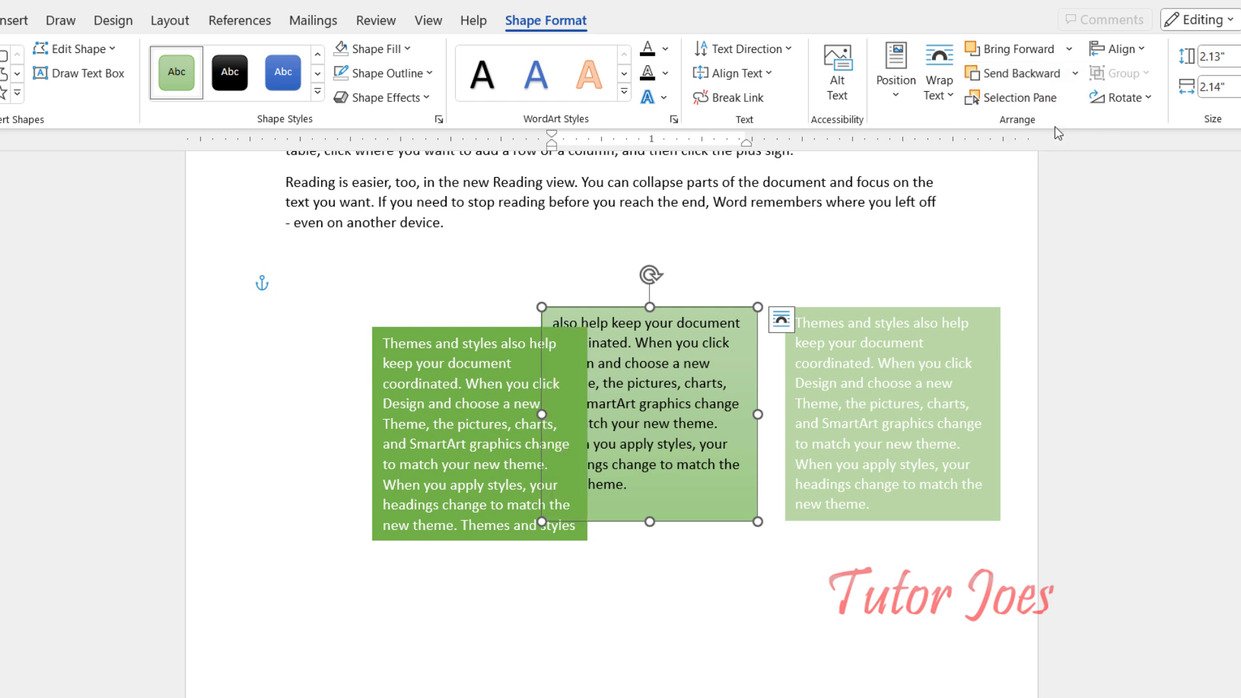
click(911, 307)
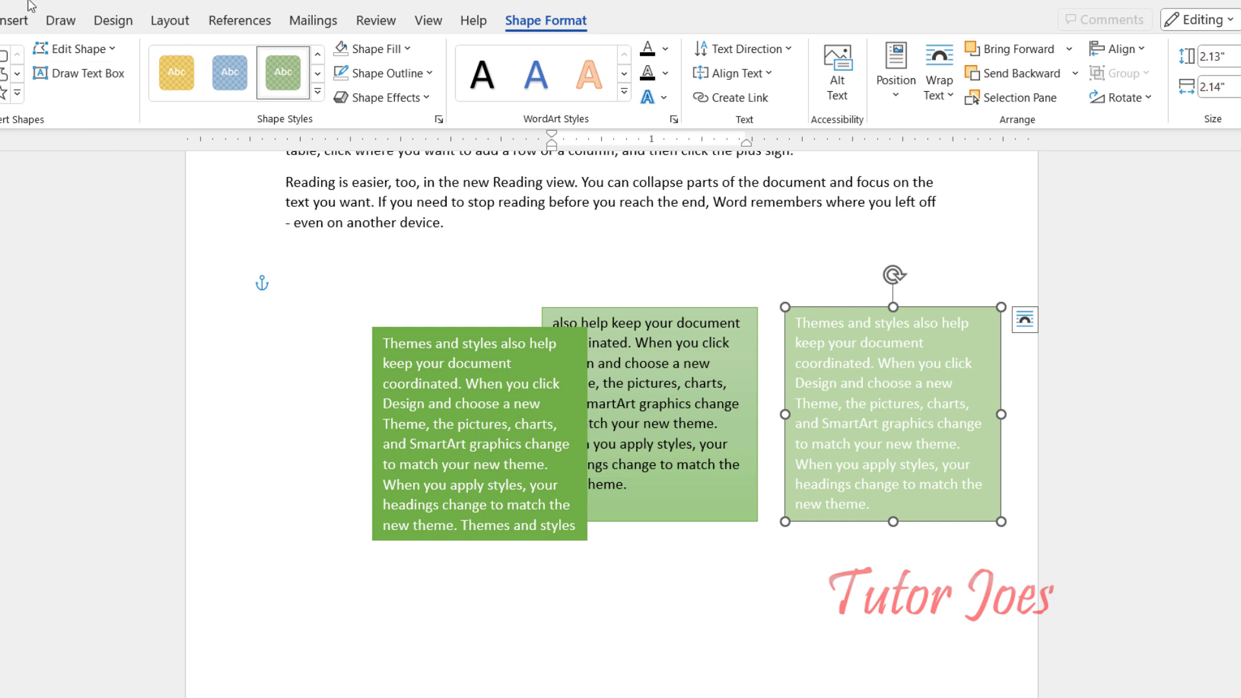
click(12, 23)
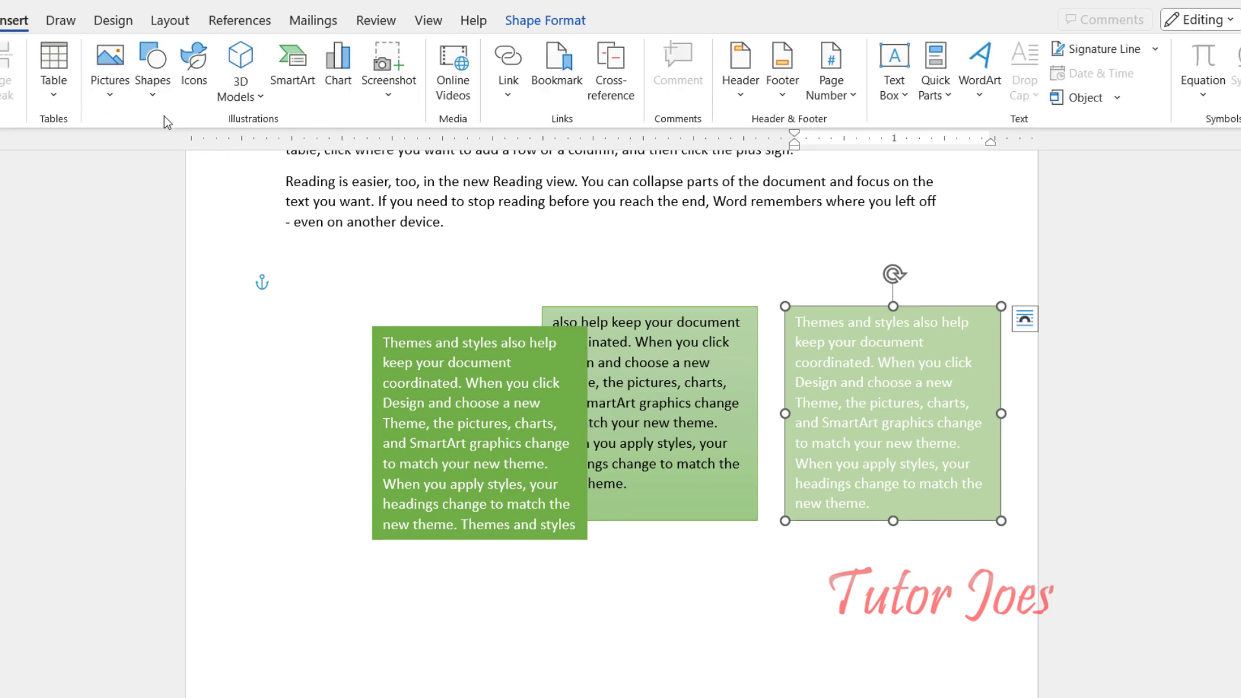
click(149, 94)
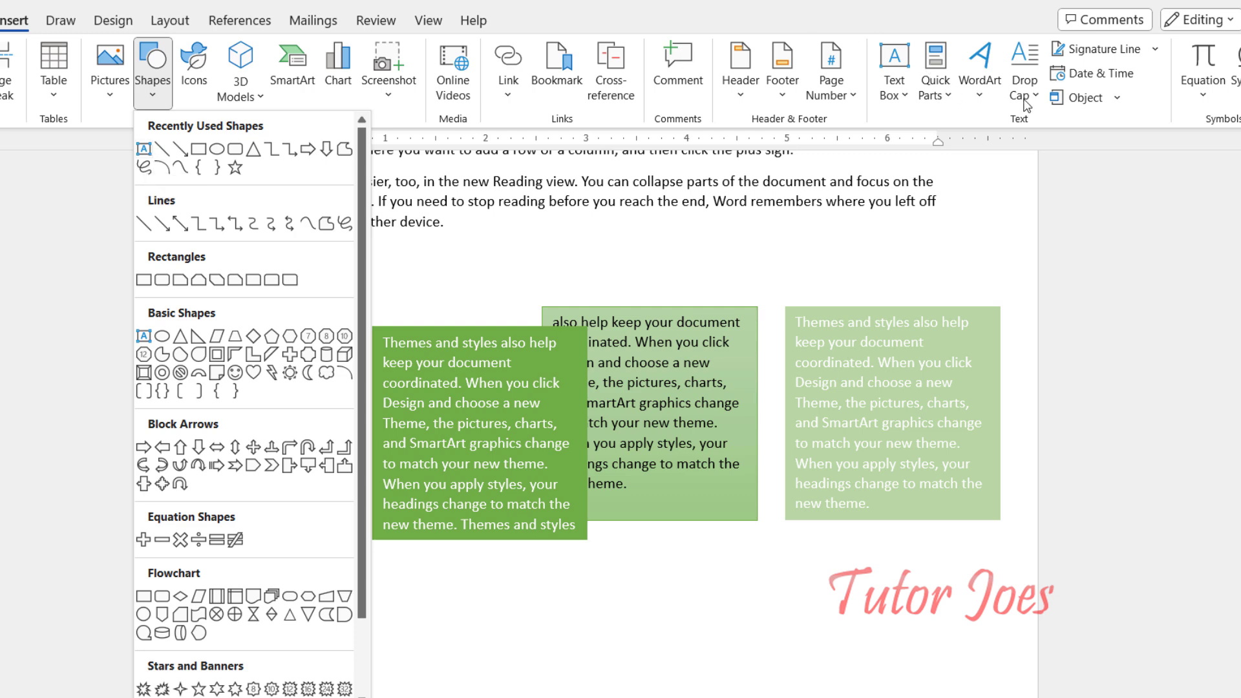
click(910, 99)
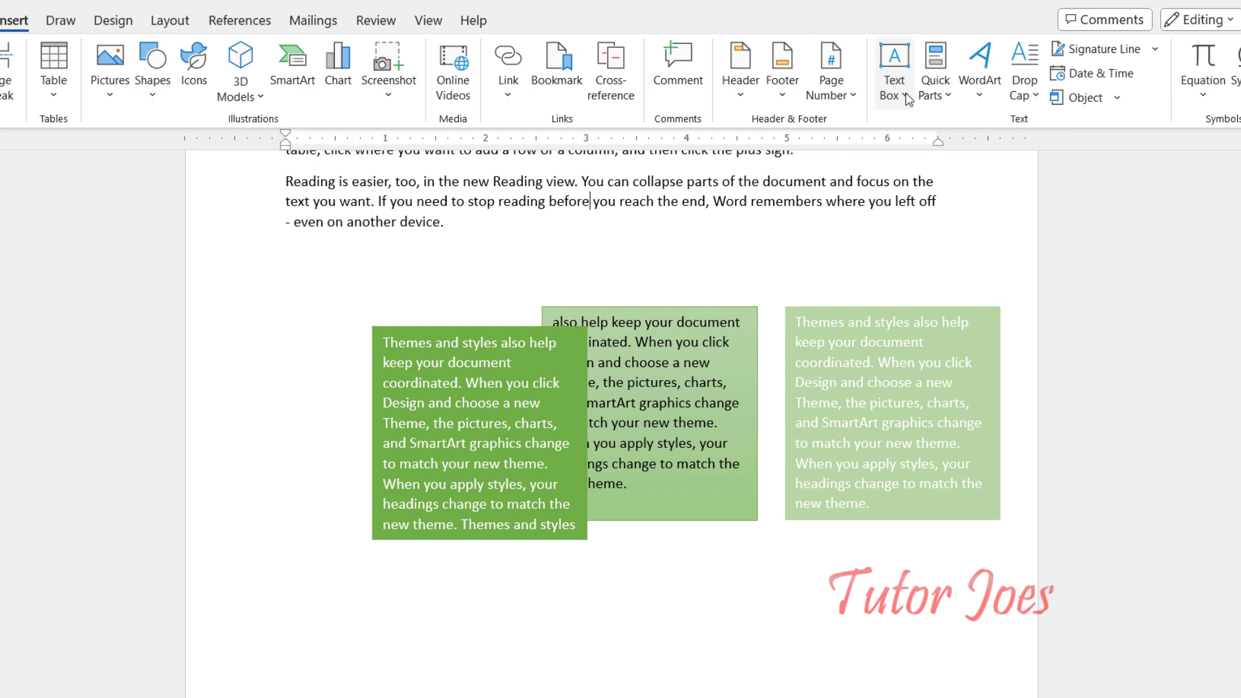